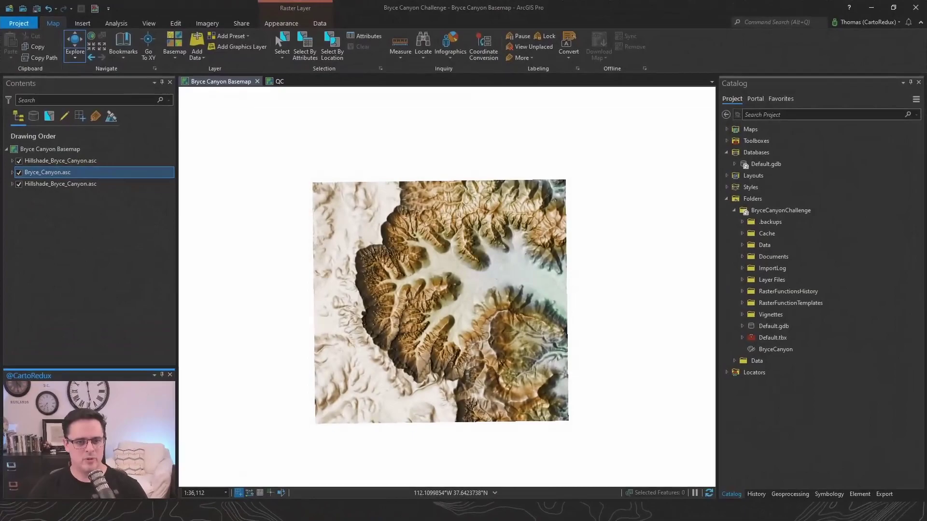
Step: Set the Bryce Canyon Basemap map's background color to RGB 51, 52, 53 and check its coordinate system
left_click(61, 150)
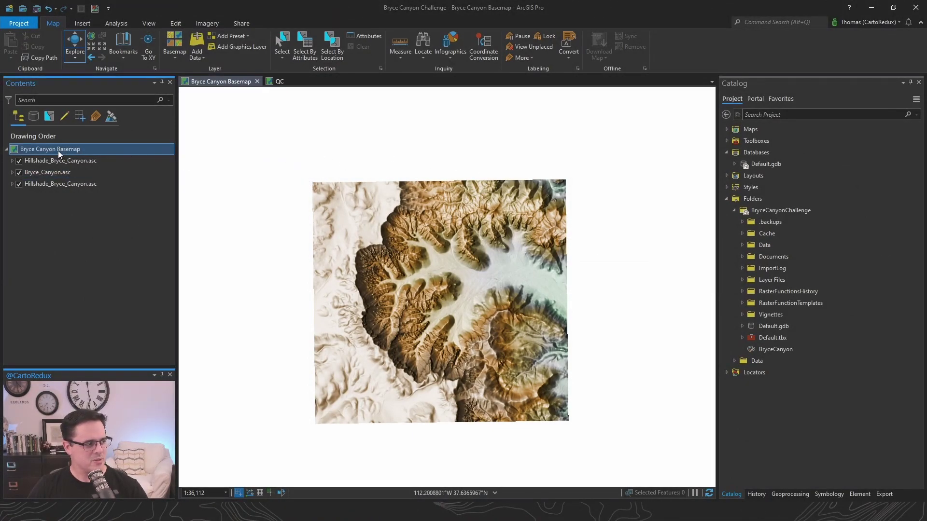
double_click(58, 151)
left_click(317, 173)
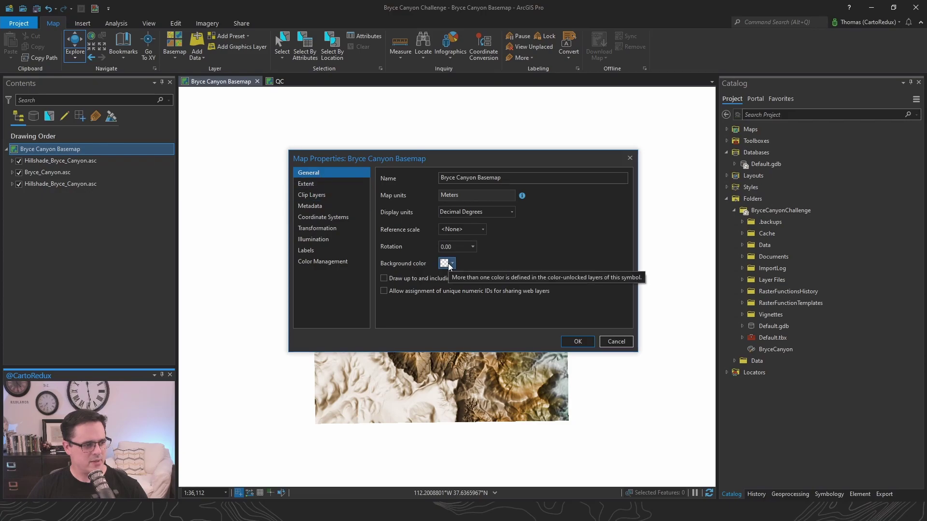
left_click(448, 263)
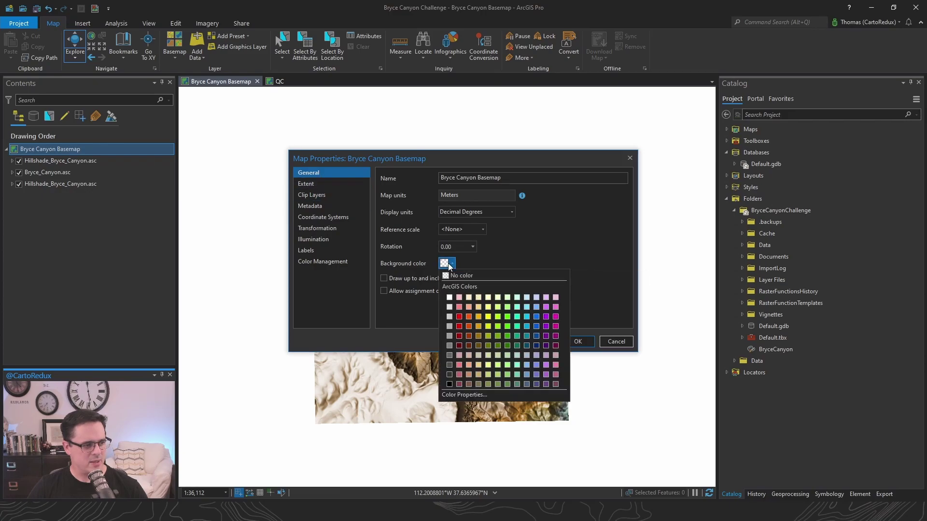
left_click(483, 395)
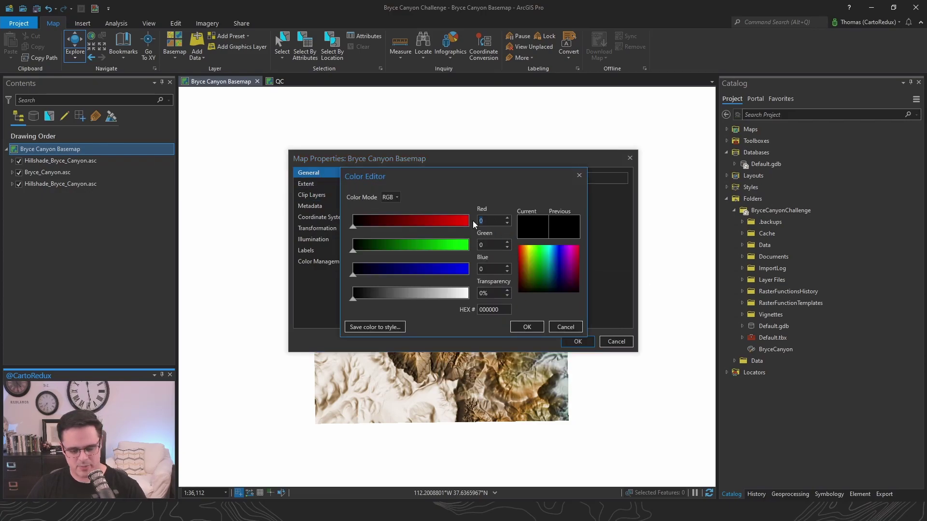
type("51")
left_click(490, 244)
type("52")
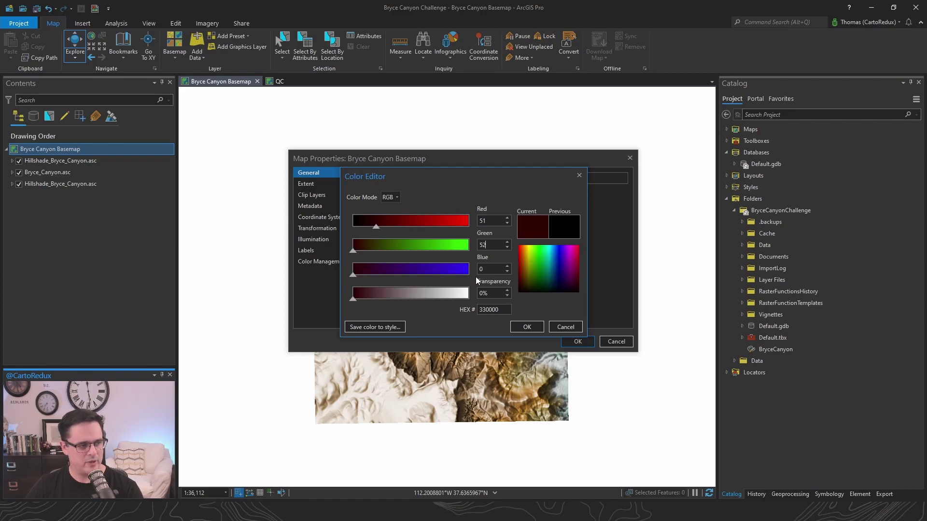
key("Tab")
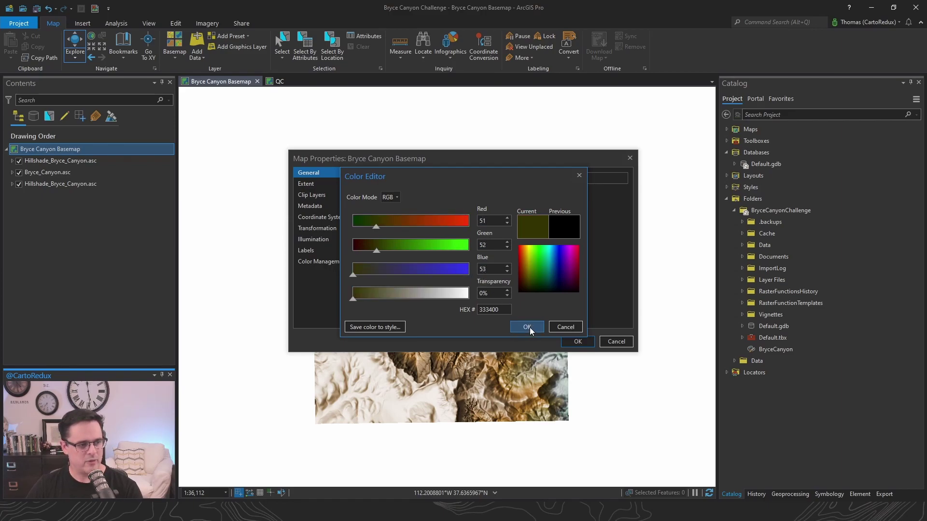
left_click(527, 327)
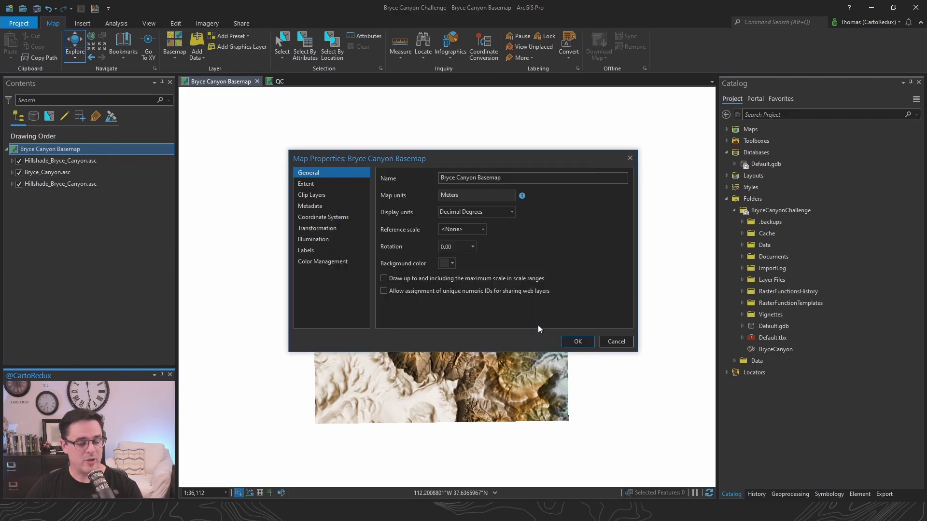
left_click(327, 218)
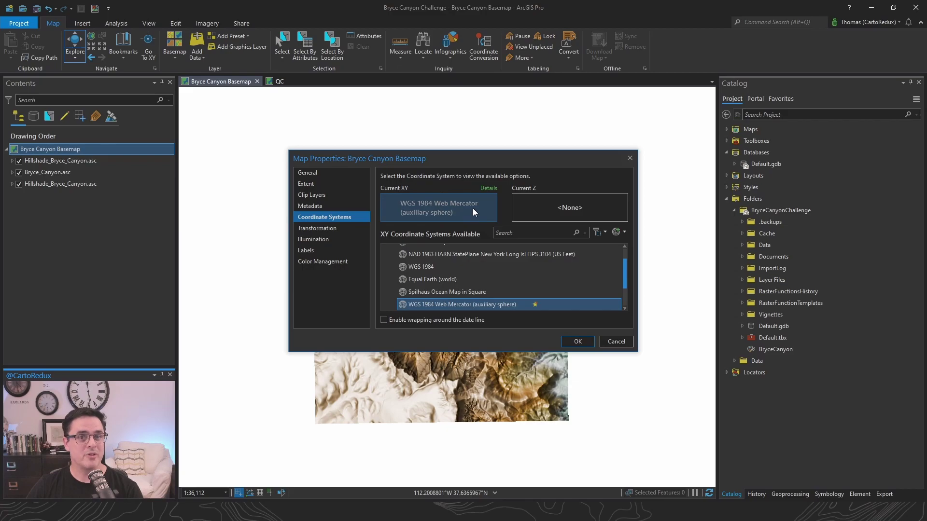
left_click(577, 341)
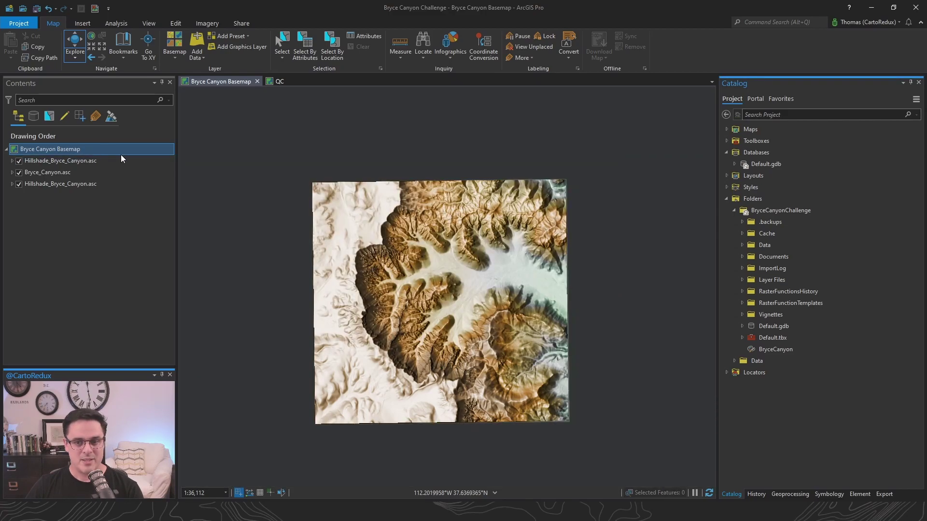
Step: Add the CacheExtent_AOI_1_wm feature class from Default.gdb to the current map and hide its layer
left_click(734, 163)
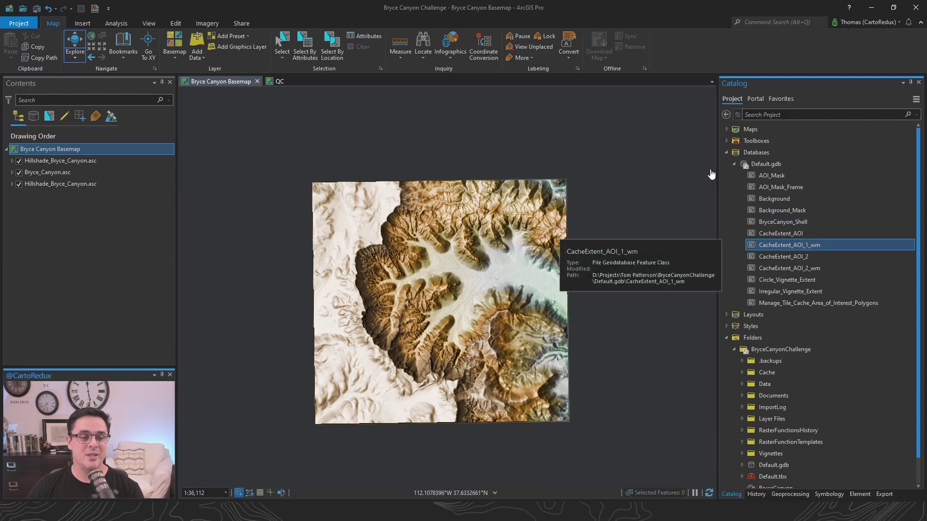
right_click(789, 243)
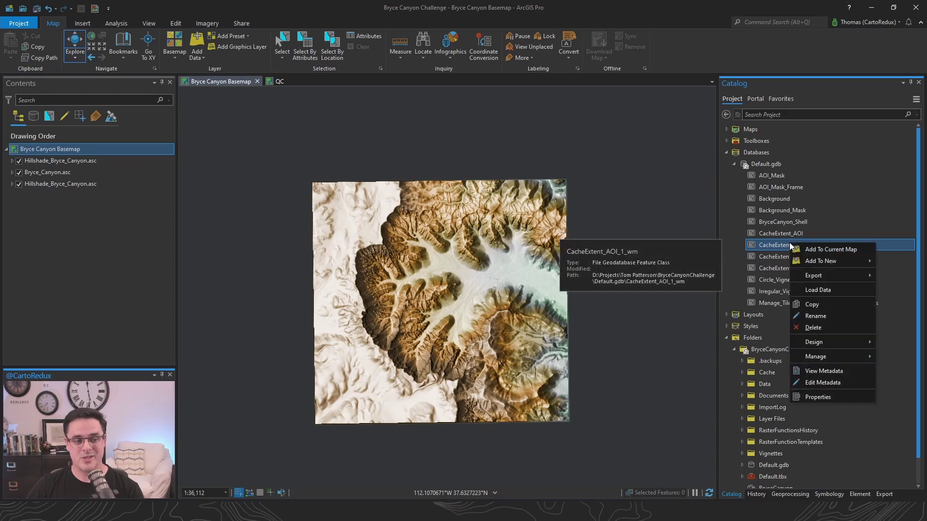
left_click(803, 250)
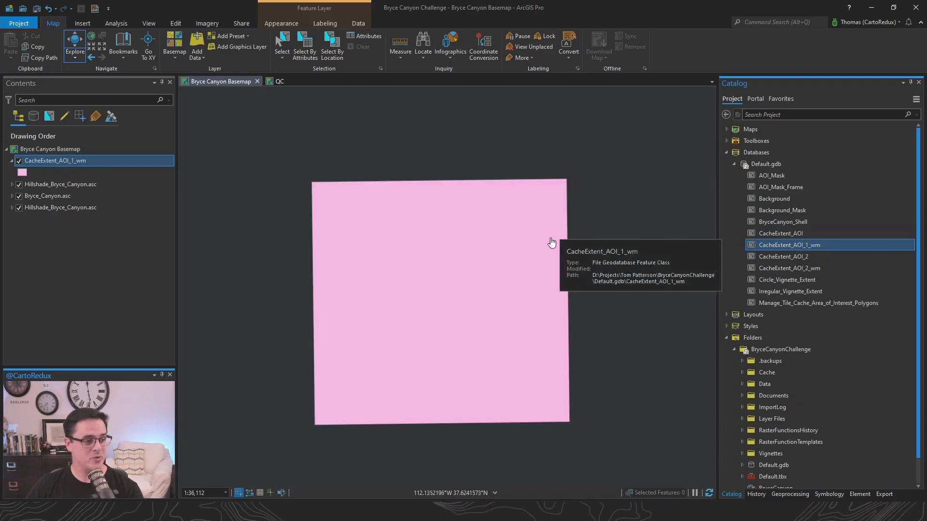
left_click(19, 161)
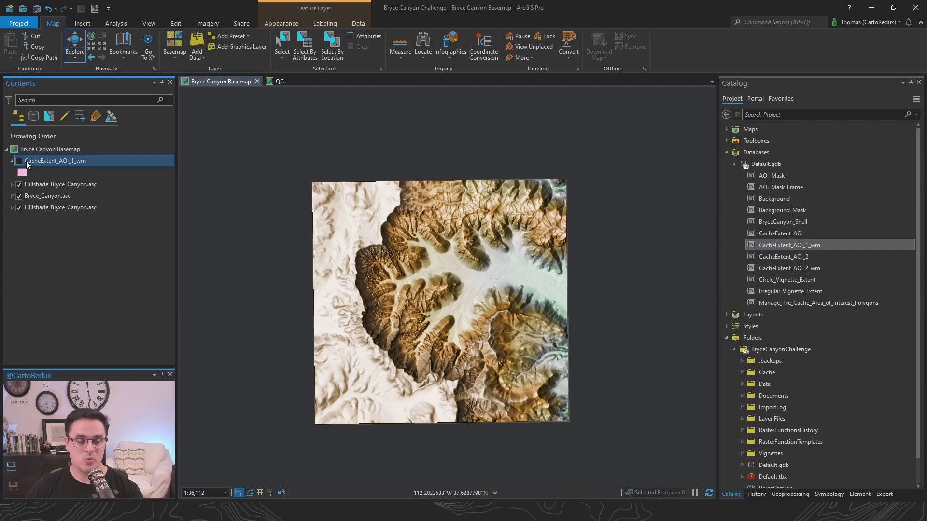
Step: In the Manage Tile Cache geoprocessing tool, set the manage mode to Recreate all tiles
left_click(806, 494)
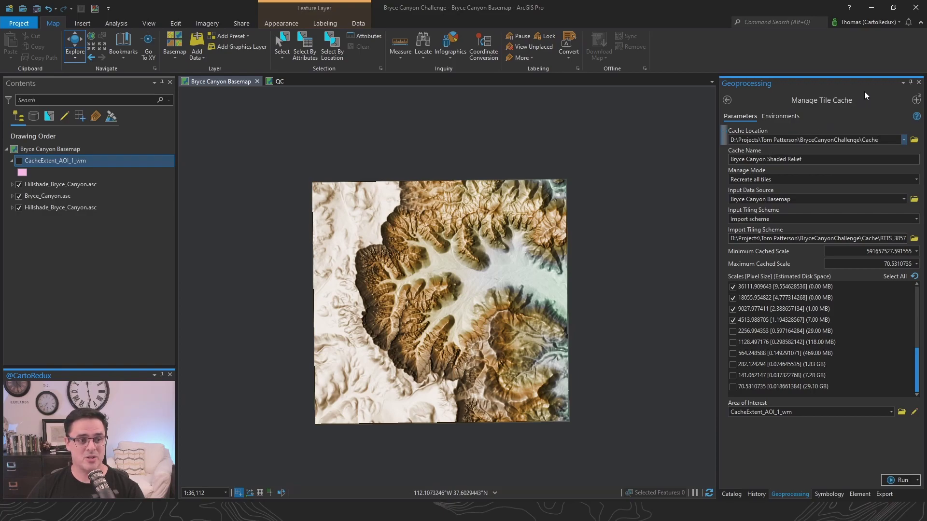
left_click(823, 160)
left_click(916, 180)
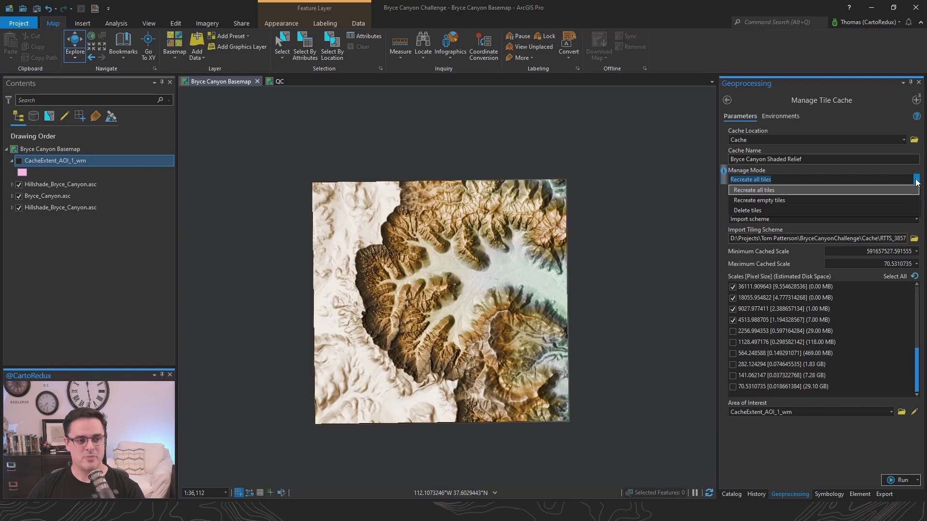
left_click(761, 190)
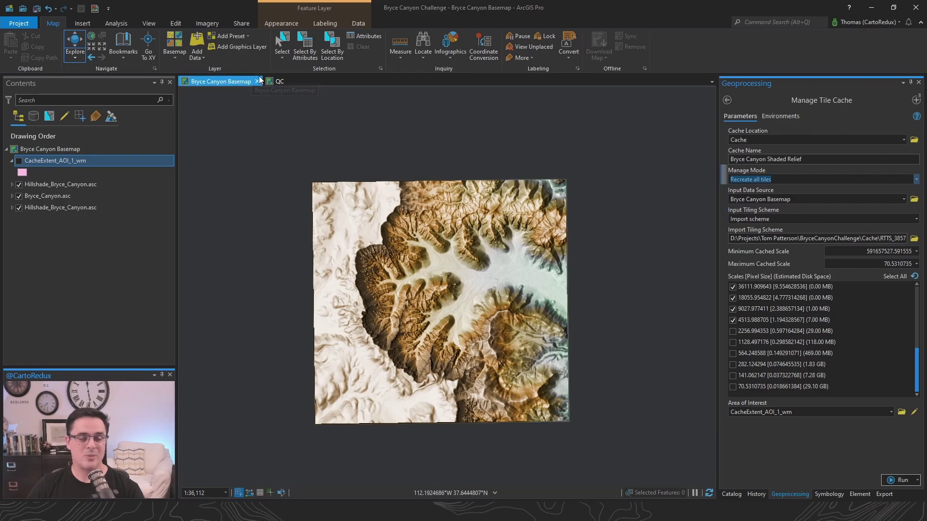
Step: Use Import scheme as the input tiling scheme and check that the imported file is RTTS_3857_WM_MIXED75.xml
left_click(848, 219)
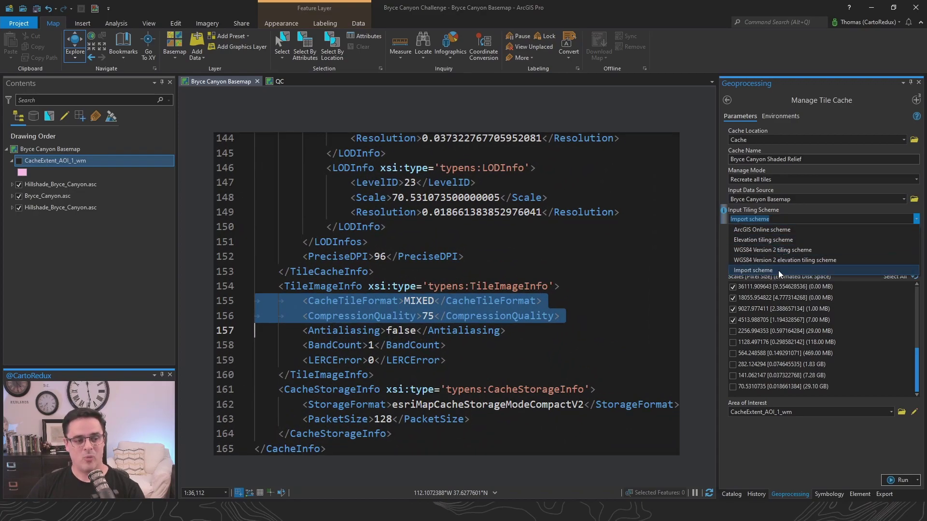
left_click(917, 220)
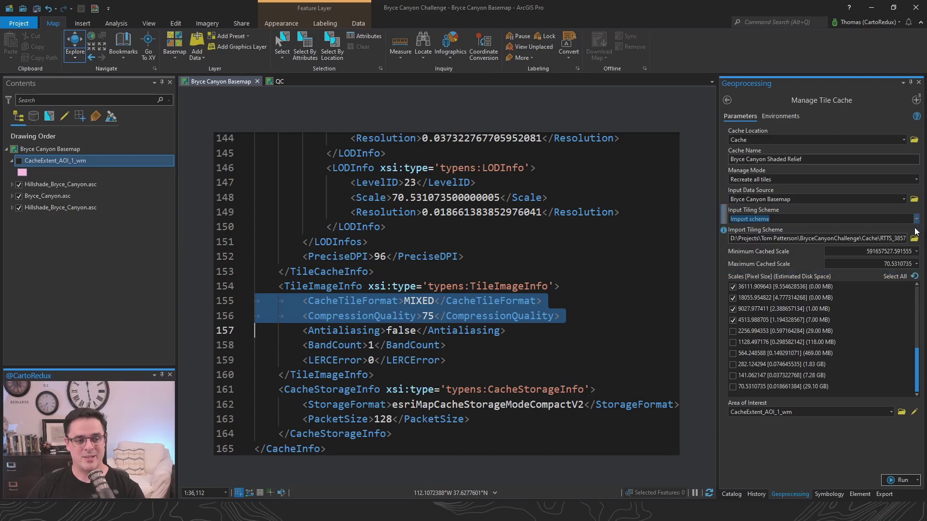
double_click(889, 239)
left_click_drag(888, 238, 914, 239)
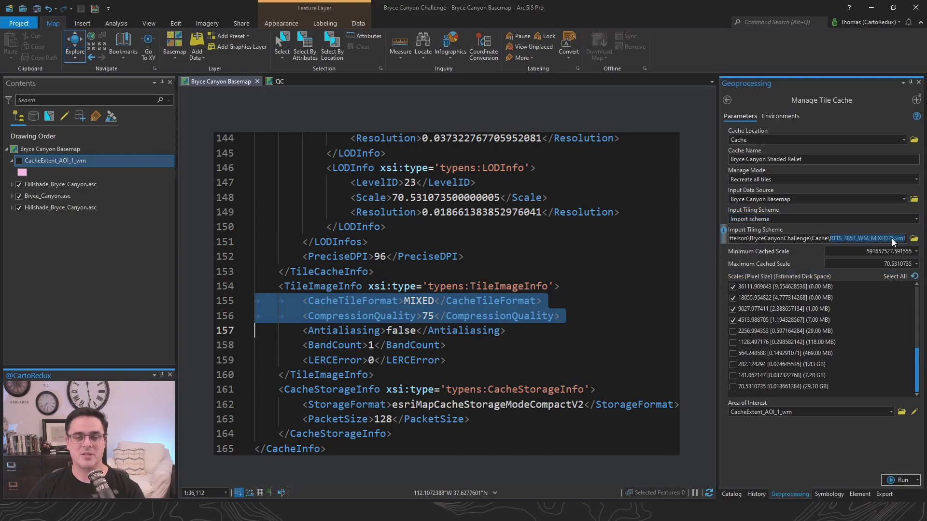
left_click(891, 242)
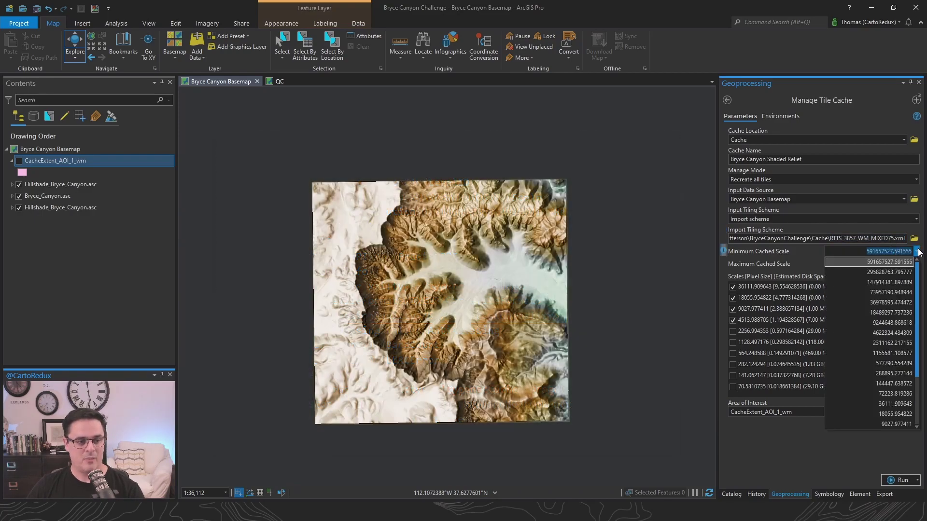
Step: Review the maximum cached scale setting and the list of cache scales
left_click(917, 265)
left_click(917, 265)
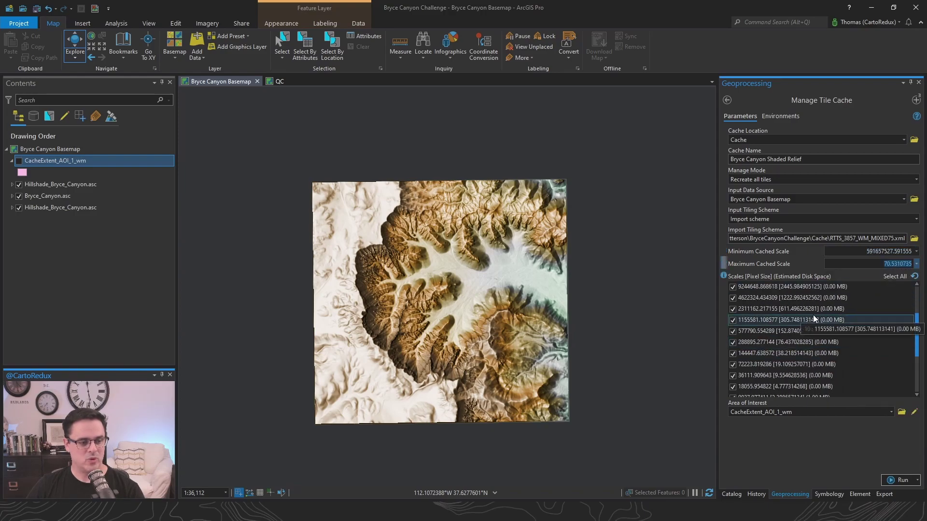
scroll(812, 314, "up", 1)
Step: Zoom the map to the source resolution of the Bryce_Canyon.asc layer
right_click(57, 196)
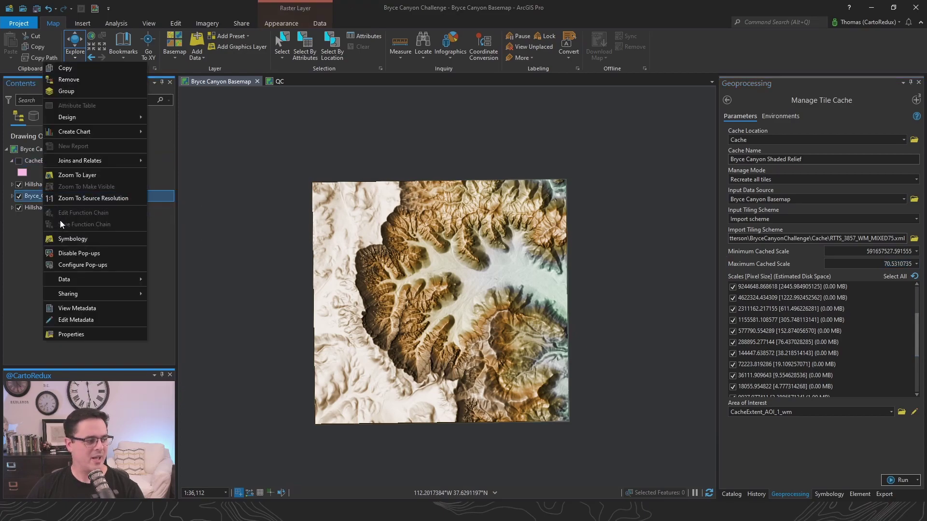
left_click(78, 199)
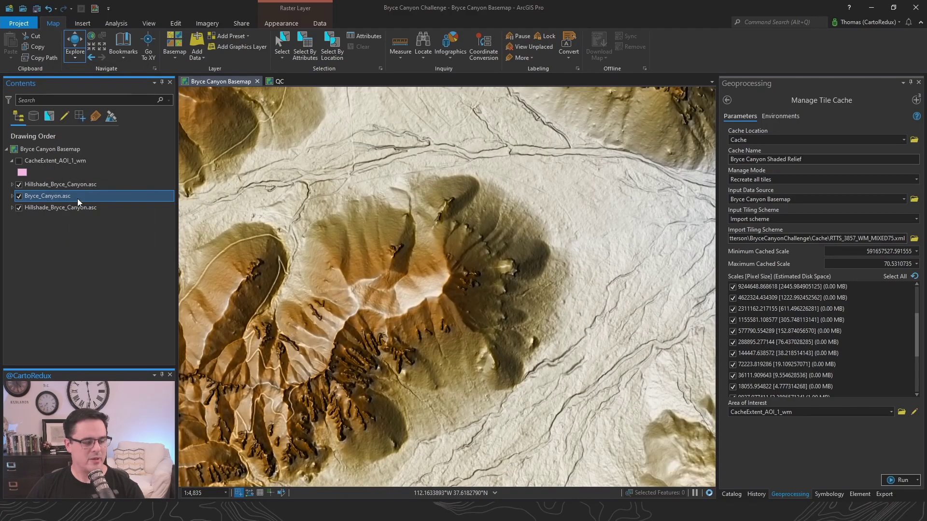
right_click(77, 198)
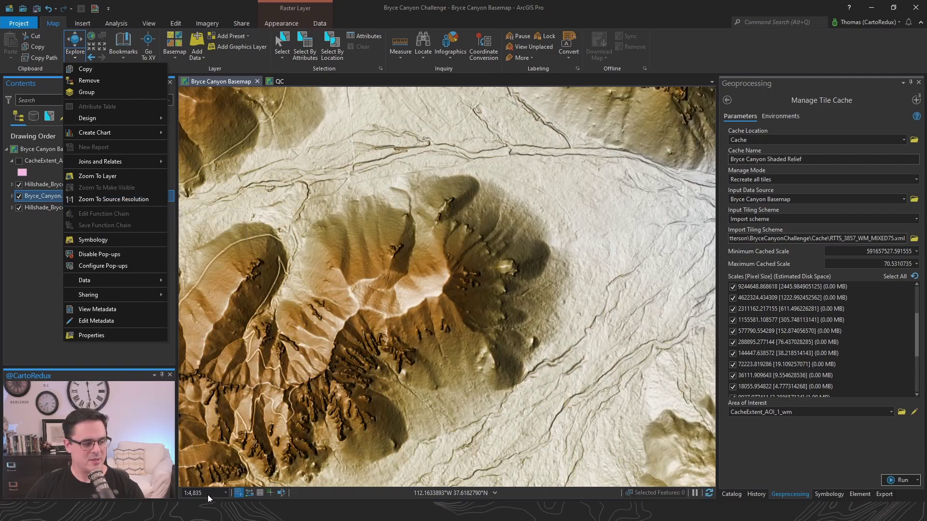
left_click(343, 493)
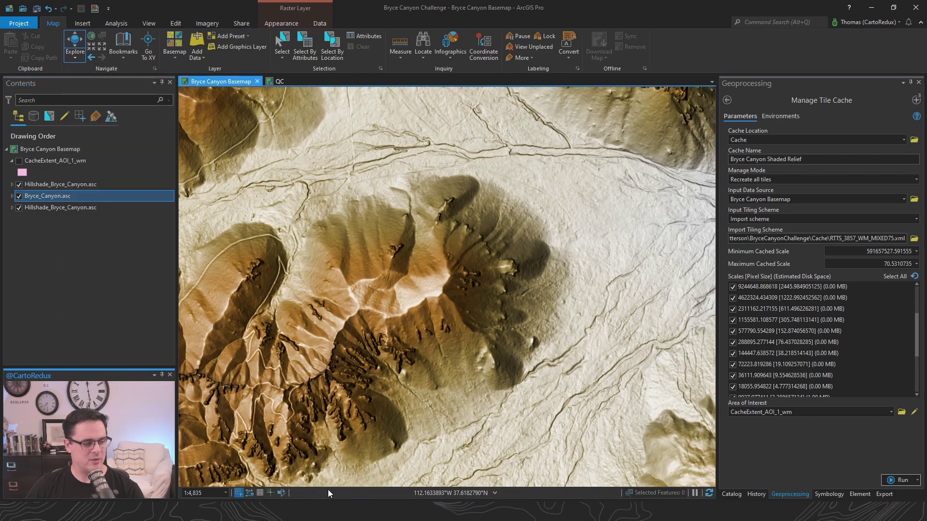
Step: Load the ArcGIS Online / Bing Maps / Google scales as the map's standard scales
left_click(225, 492)
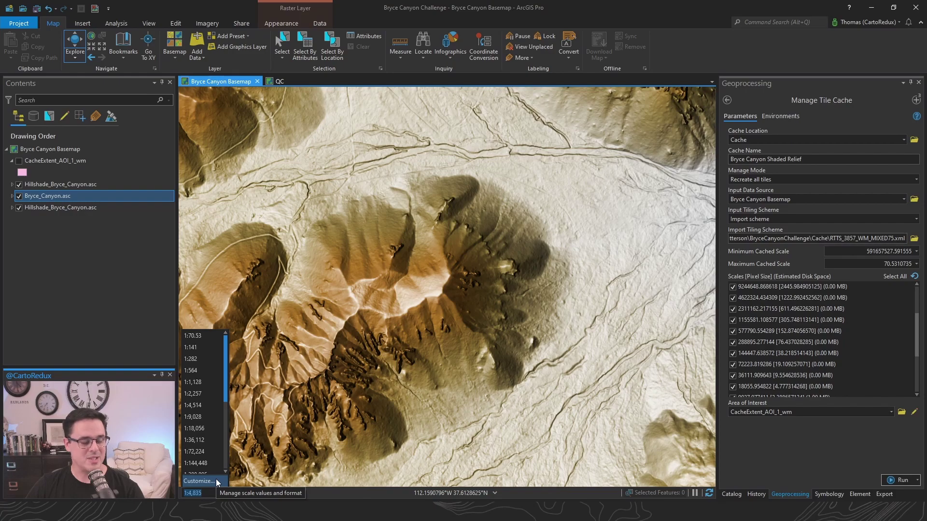
left_click(216, 479)
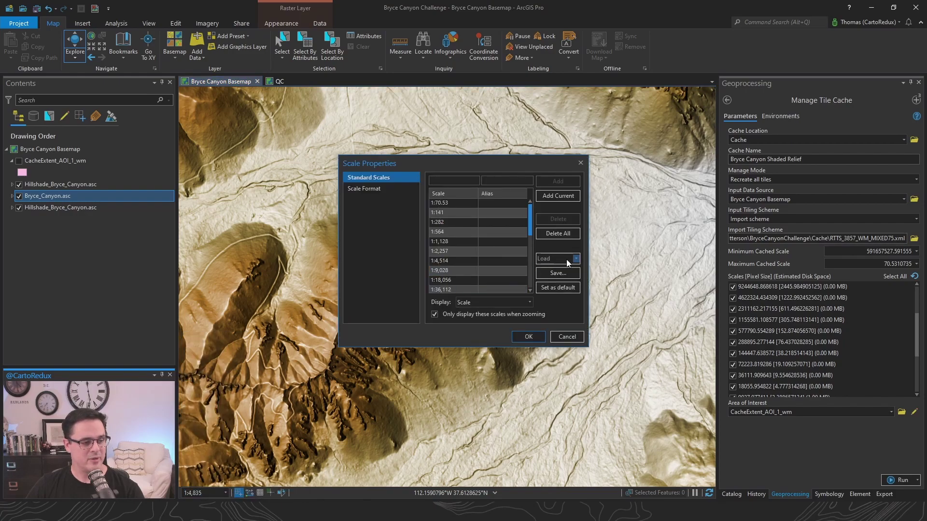
left_click(573, 260)
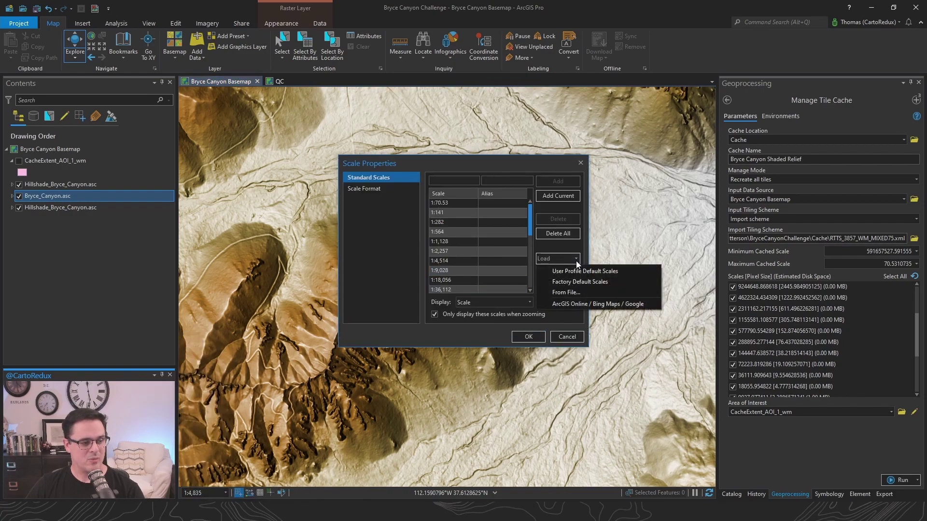
left_click(604, 302)
scroll(455, 244, "down", 5)
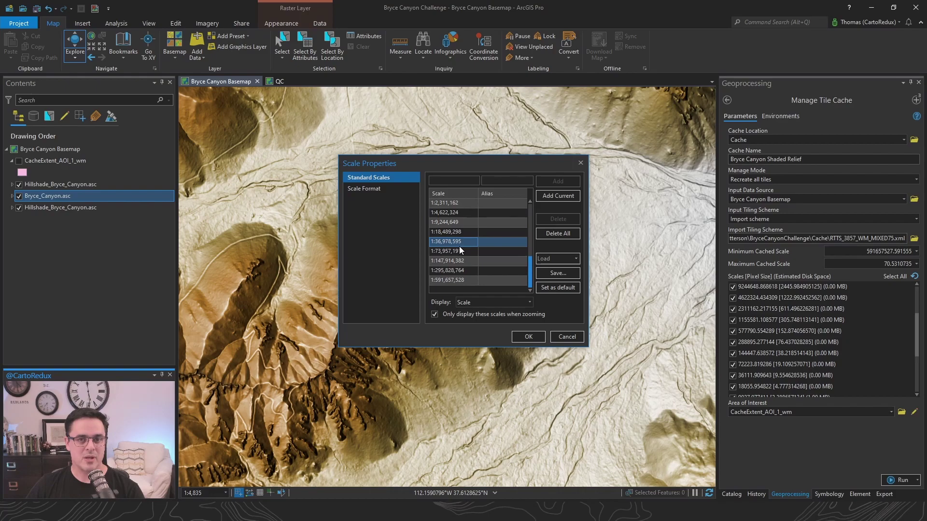
key("Return")
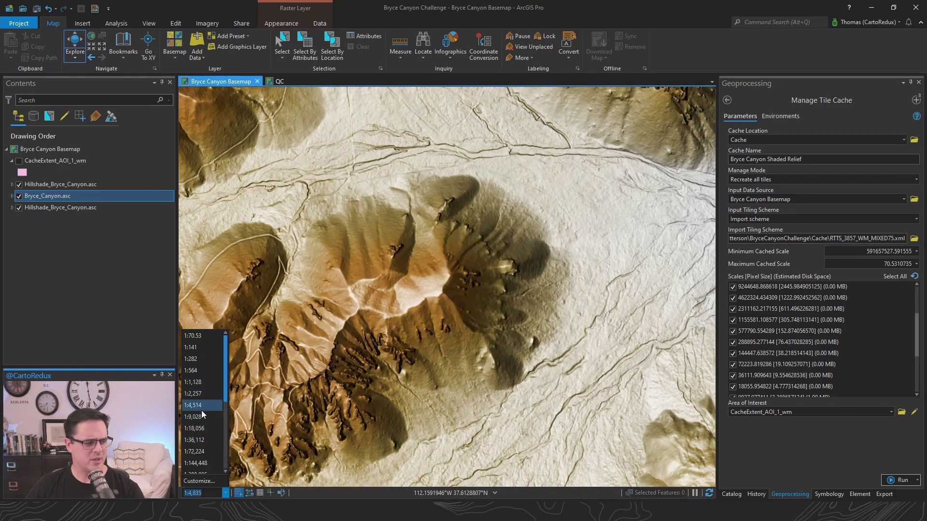
Step: View the map at the 1:4,514 standard scale and return to the extent showing the whole raster
left_click(208, 405)
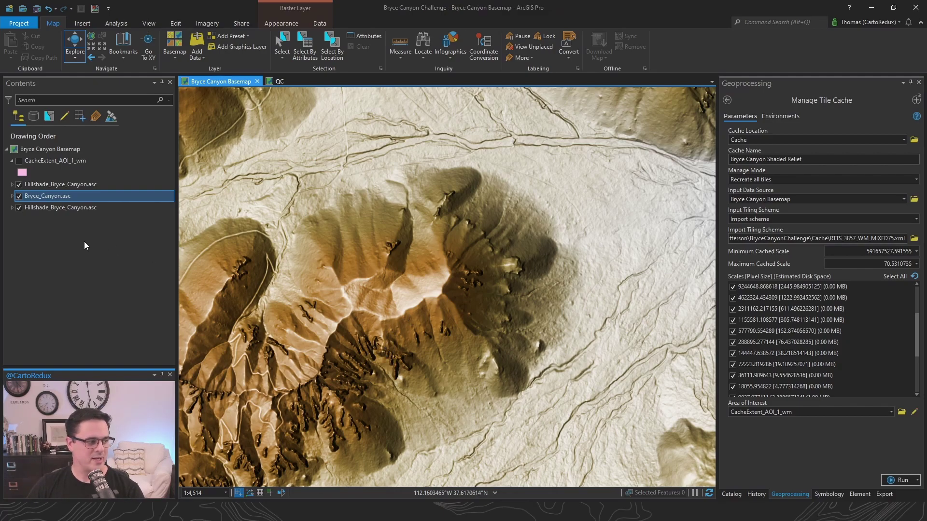
left_click(89, 58)
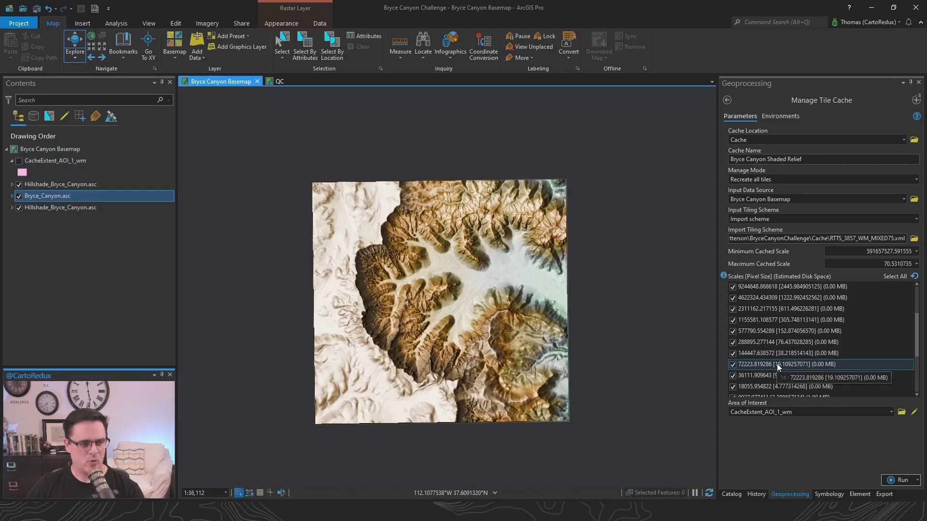
Step: Enable all cache scales from 2256.994353 through 70.5310735 for the tile cache
scroll(810, 293, "up", 2)
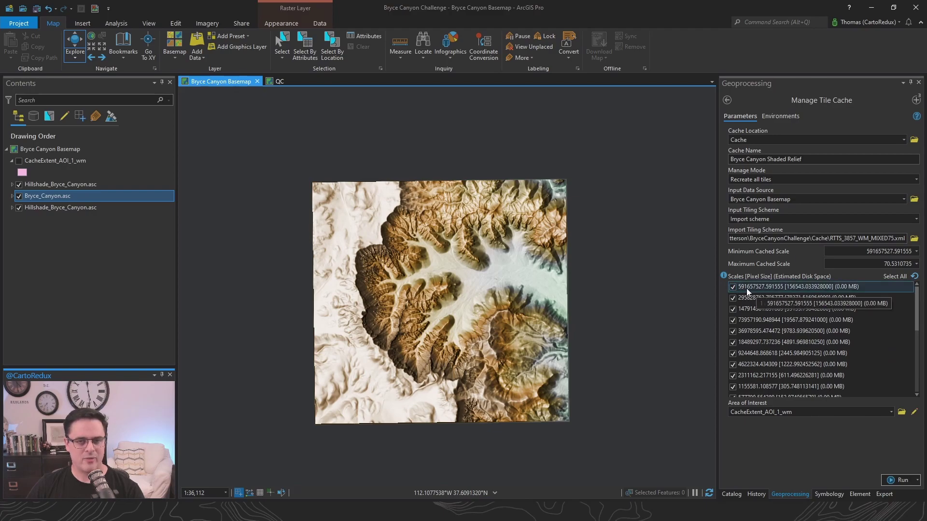
scroll(754, 313, "down", 5)
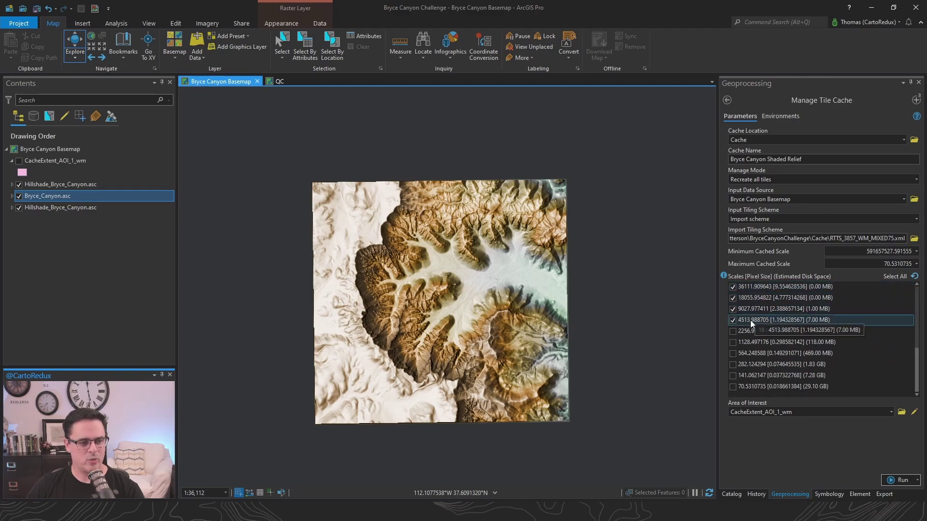
left_click_drag(763, 331, 763, 386)
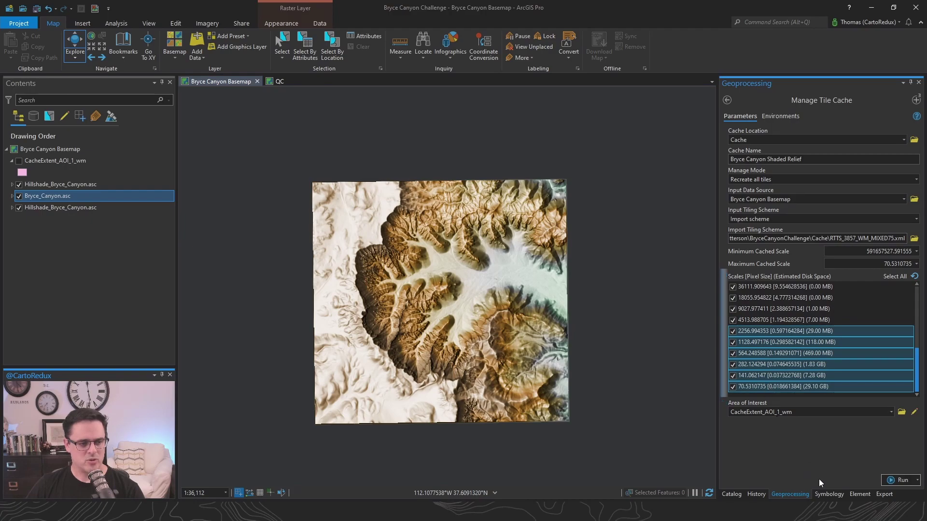
Step: Exclude the cache scales from 2256.994353 through 70.5310735 from the tile cache
left_click(769, 331)
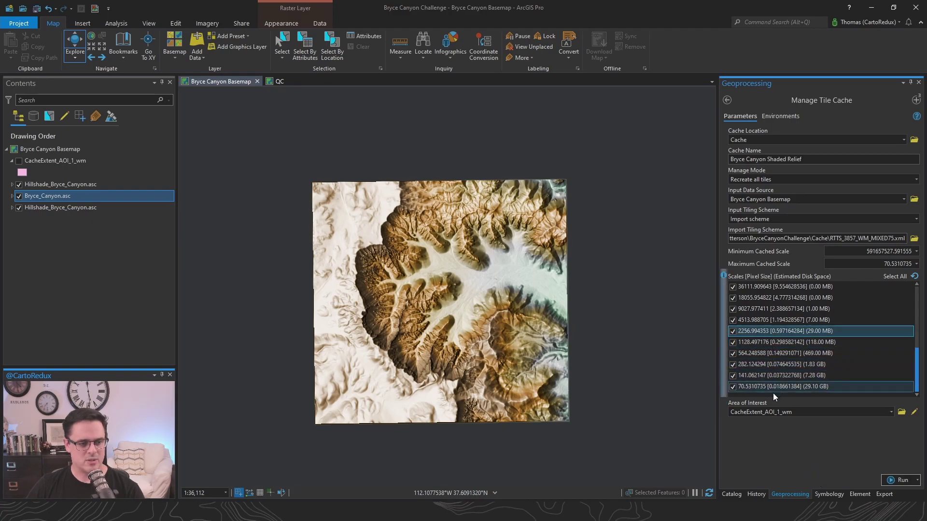
left_click(768, 385, "shift")
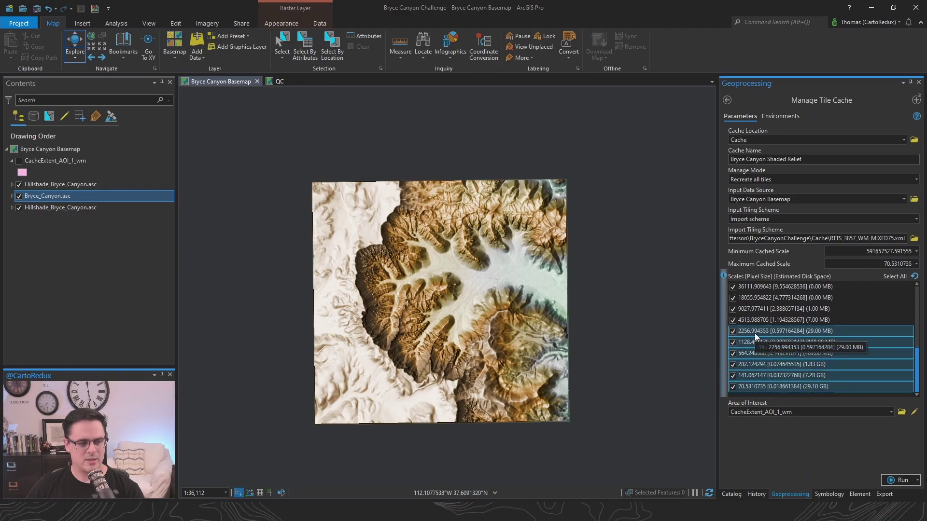
key("space")
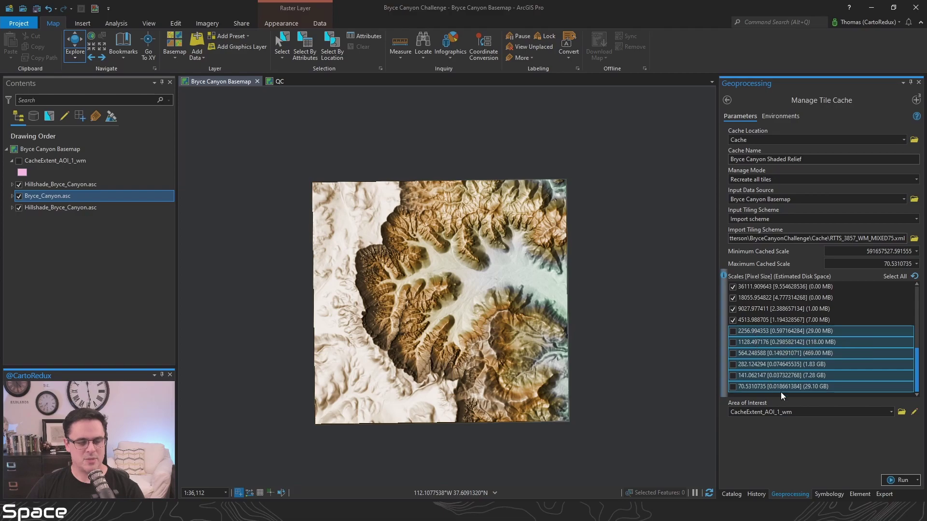
Step: Set the tile cache's area of interest to CacheExtent_AOI_1_wm and show that layer in the map to view its coverage
left_click(891, 413)
left_click(792, 421)
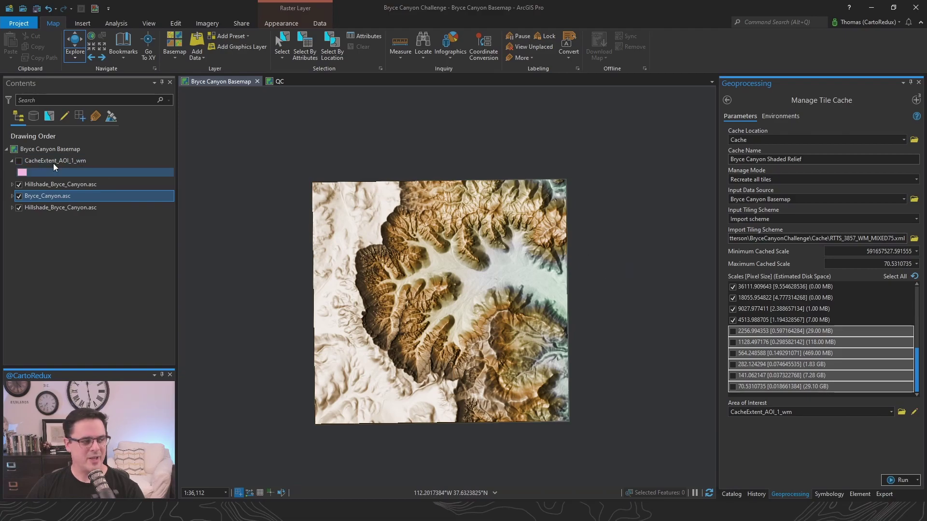
left_click(19, 161)
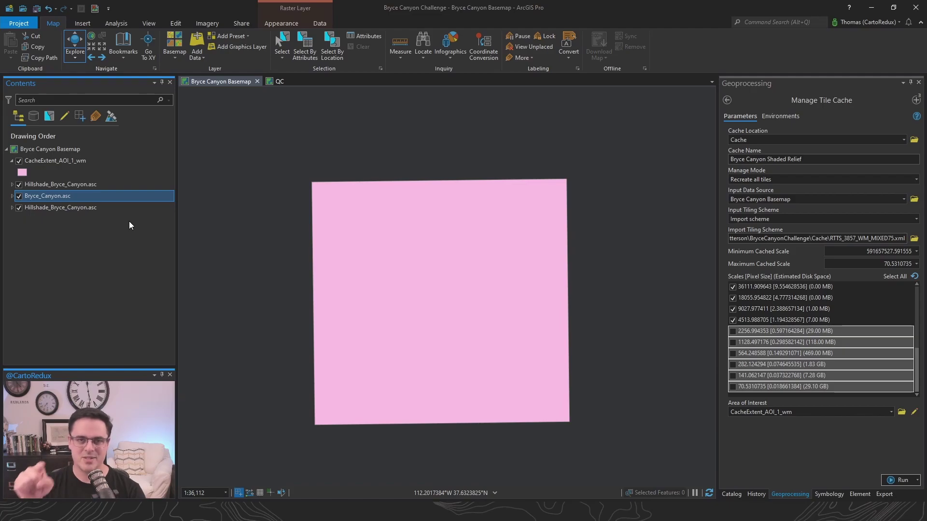
Step: Check the parallel processing factor and run Manage Tile Cache to build the Bryce Canyon Shaded Relief cache
left_click(780, 116)
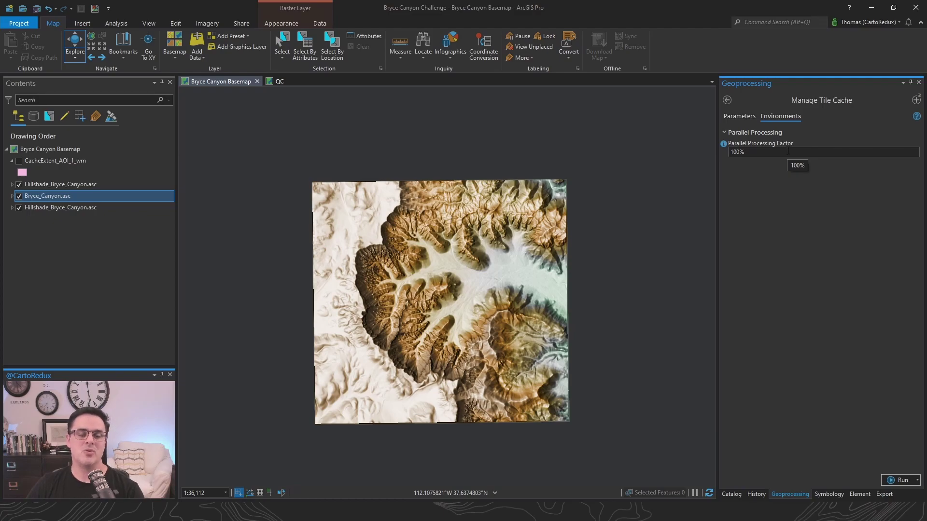
left_click(741, 116)
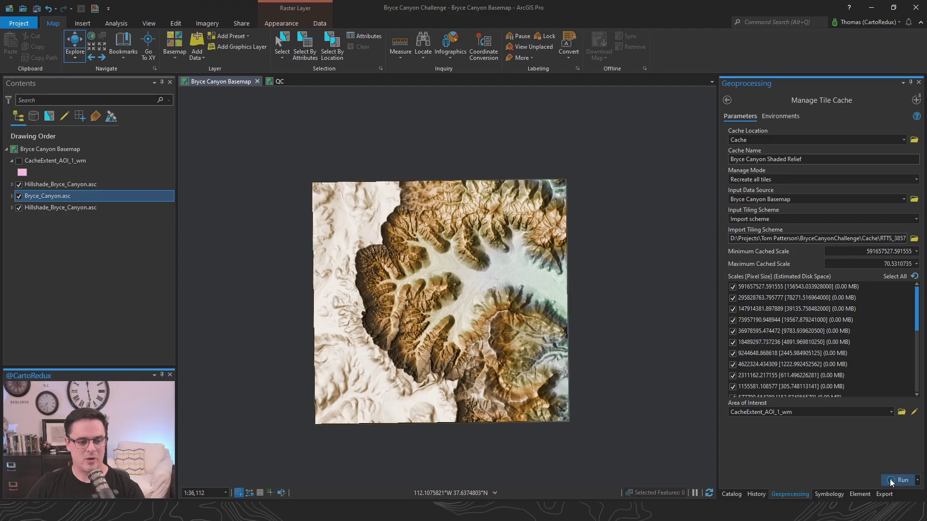
left_click(891, 481)
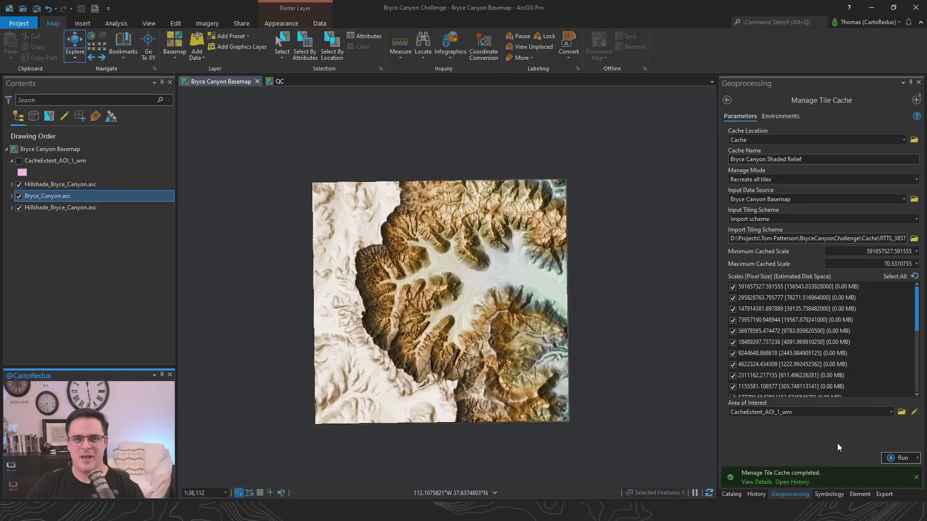
Step: Review the Manage Tile Cache run details and locate the Bryce Canyon Shaded Relief cache in the project's Cache folder
left_click(756, 482)
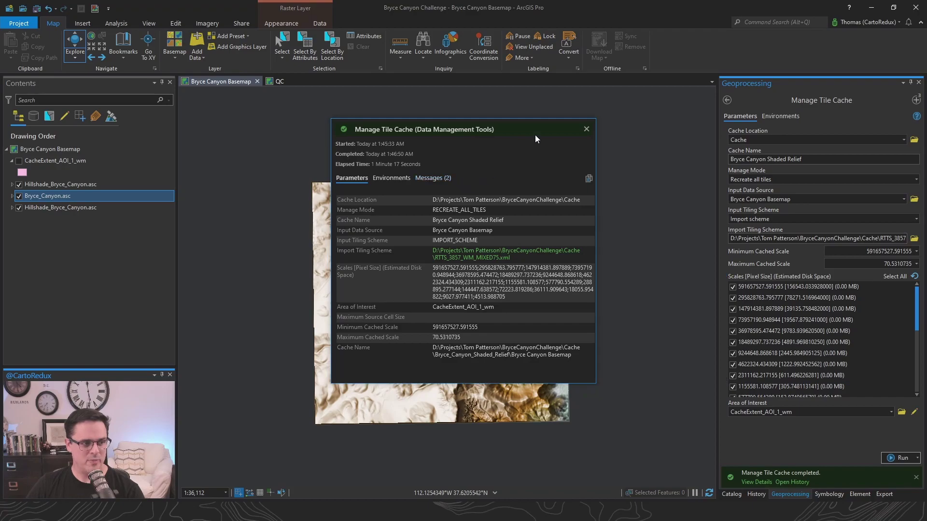
left_click(586, 129)
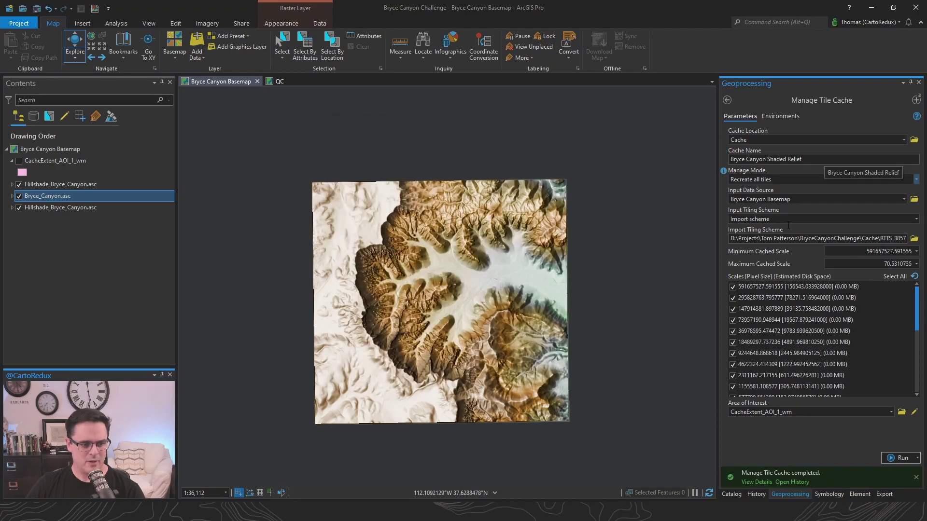
left_click(731, 495)
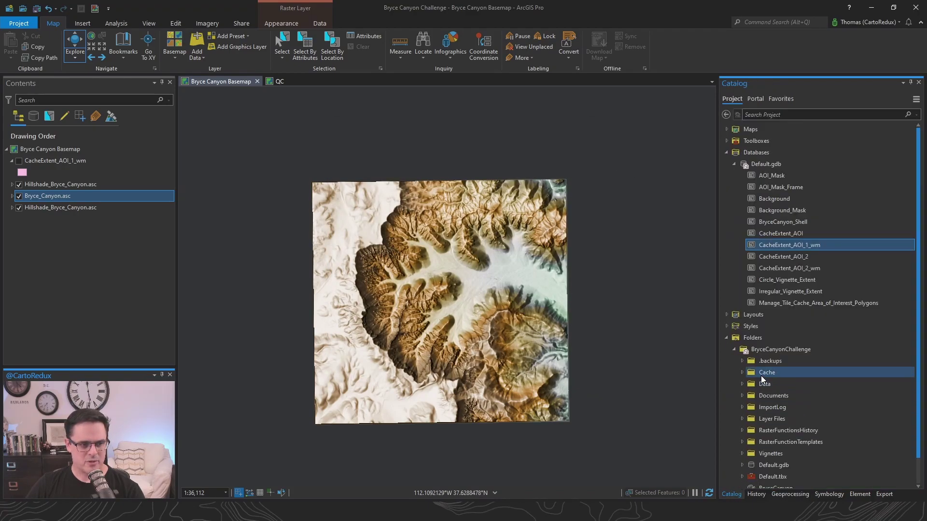
left_click(742, 372)
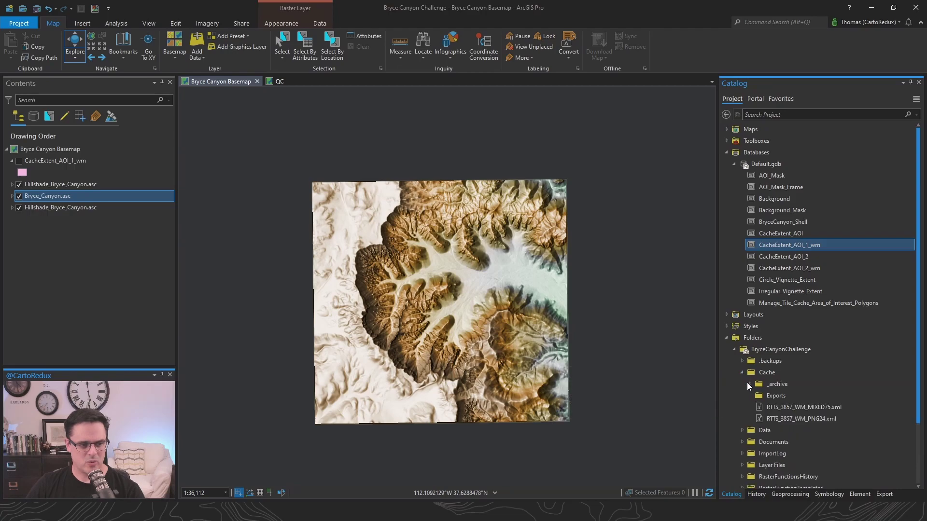
left_click(754, 372)
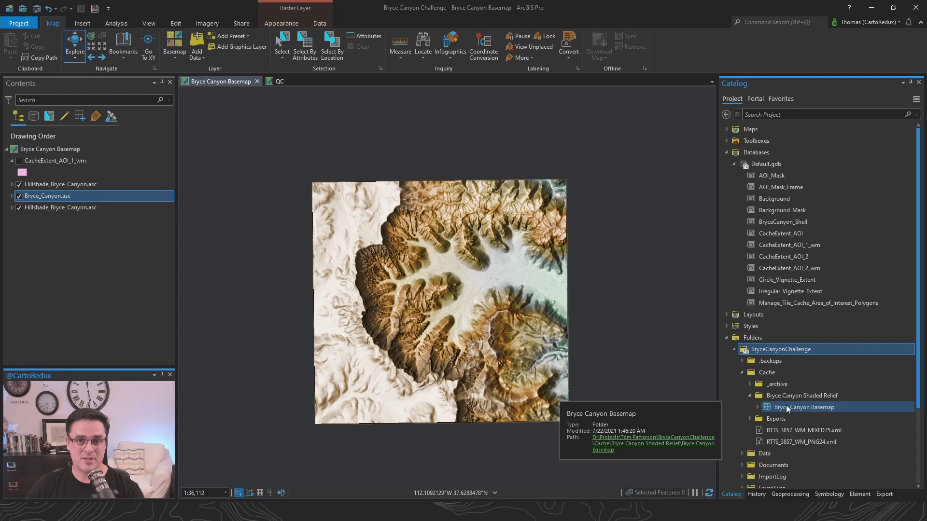
Step: Switch to File Explorer and inspect the level folders in the Bryce Canyon Basemap cache's _alllayers folder, including L13
key("alt+Tab")
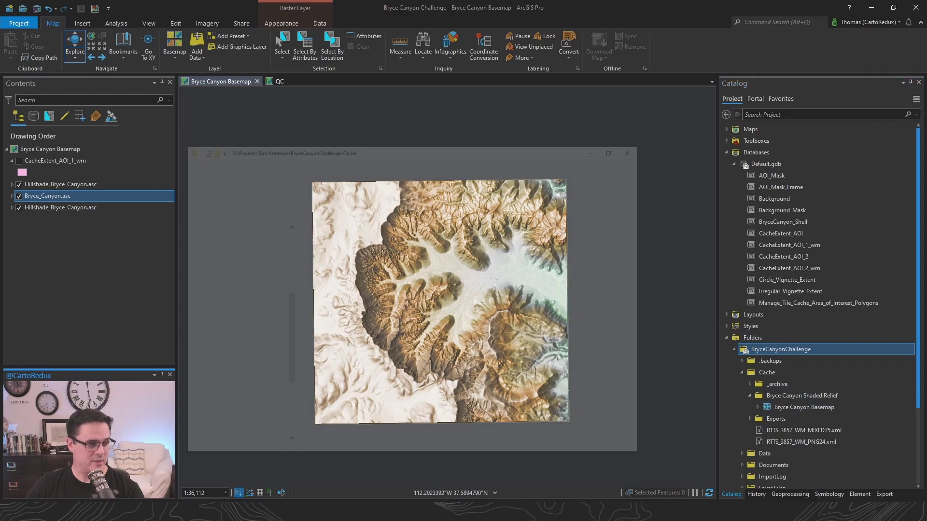
double_click(423, 185)
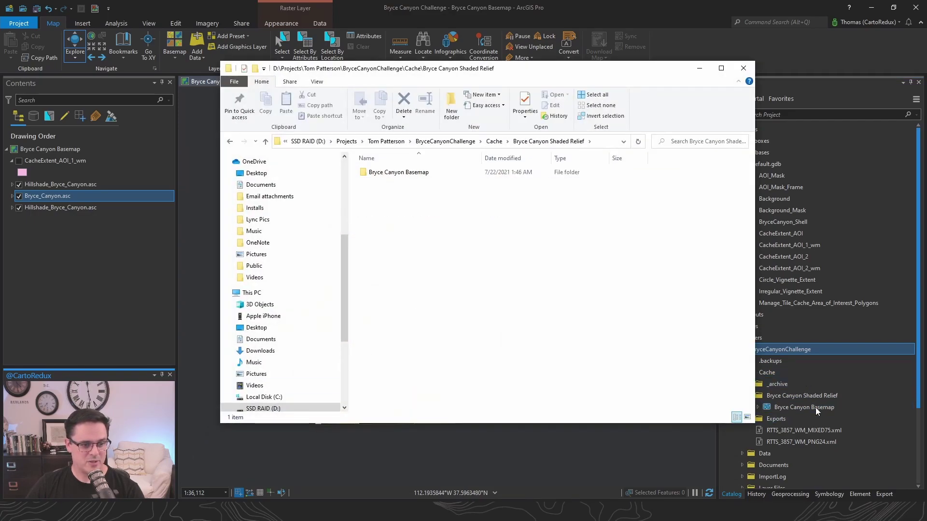
double_click(414, 173)
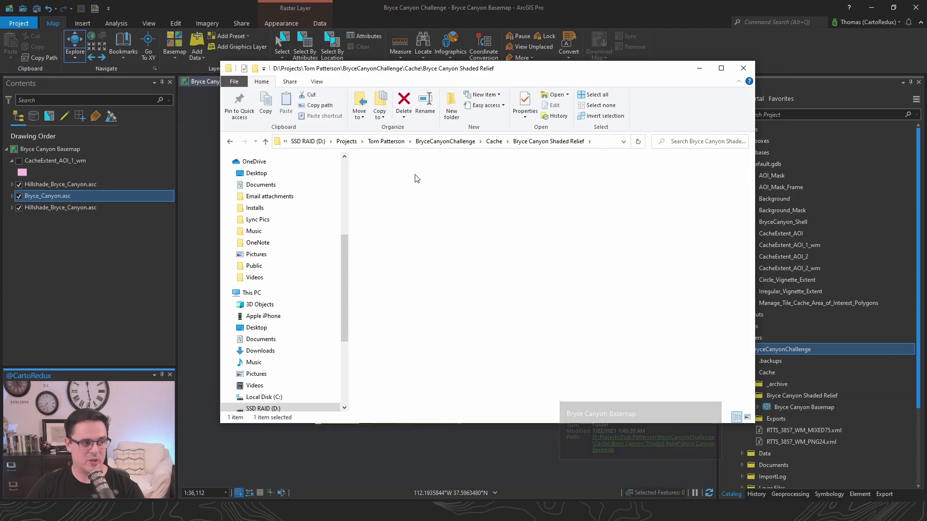
left_click(385, 177)
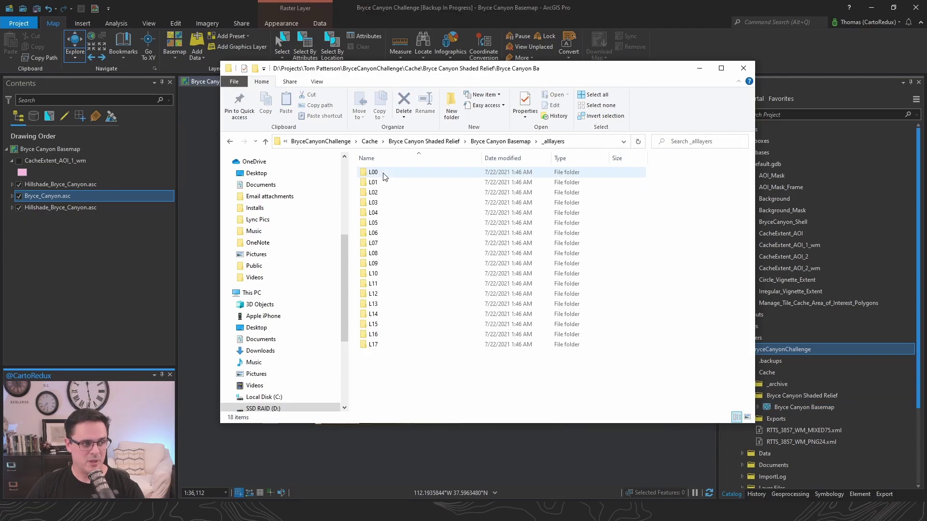
double_click(379, 305)
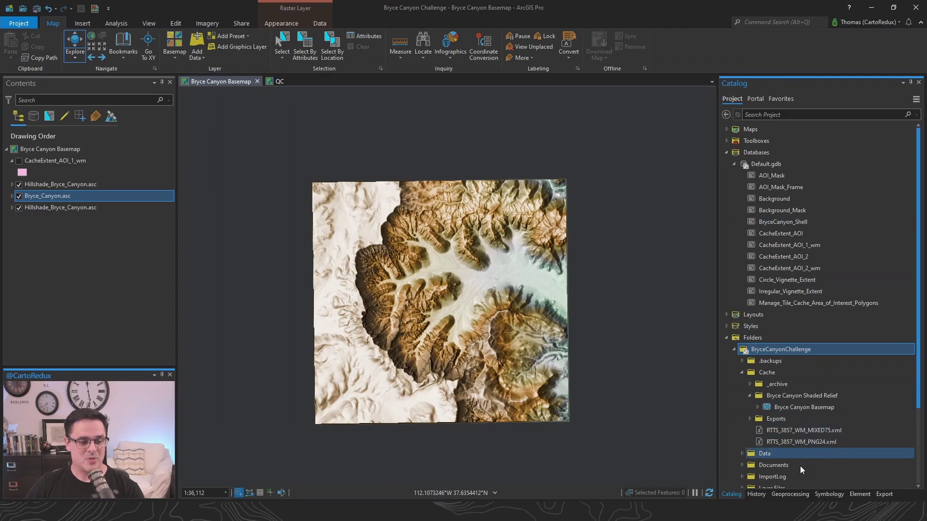
Step: Open the Export Tile Cache tool and set its input to the Bryce Canyon Basemap cache in Cache\Bryce Canyon Shaded Relief
left_click(789, 493)
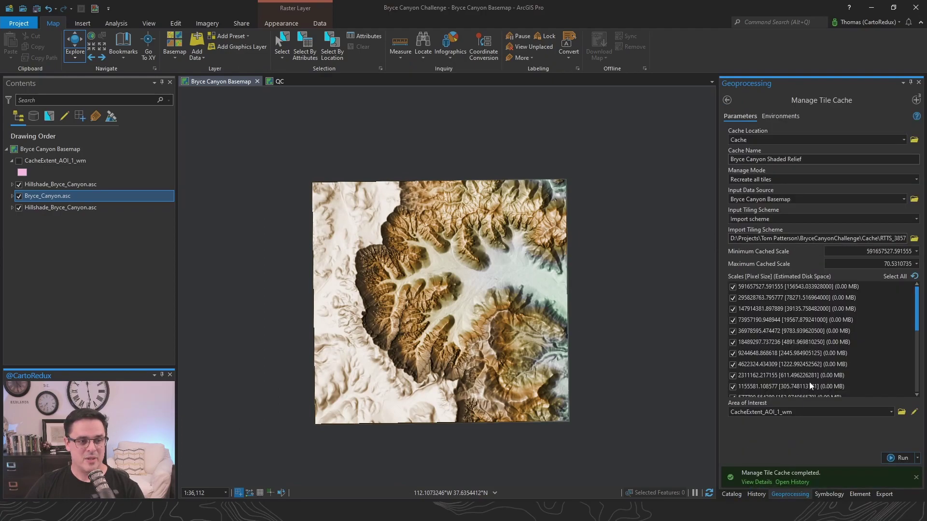
left_click(916, 101)
left_click(879, 139)
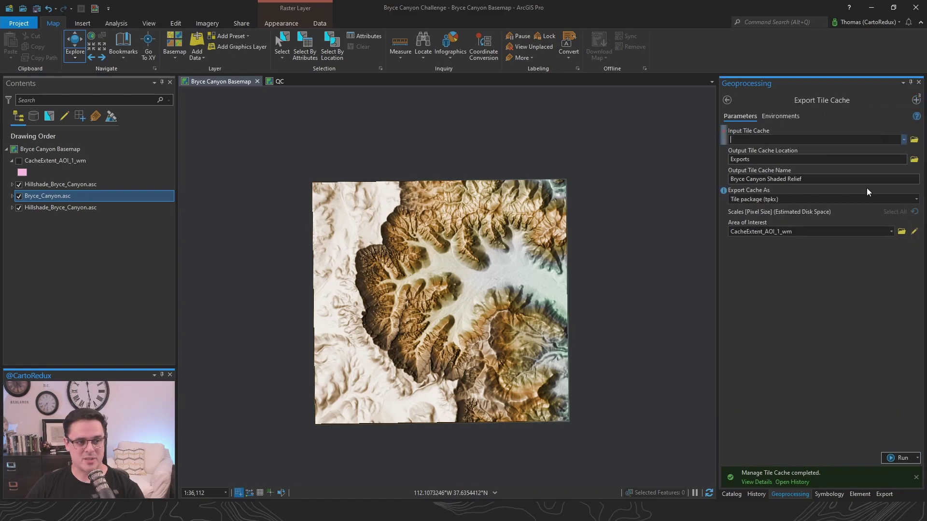
left_click(913, 140)
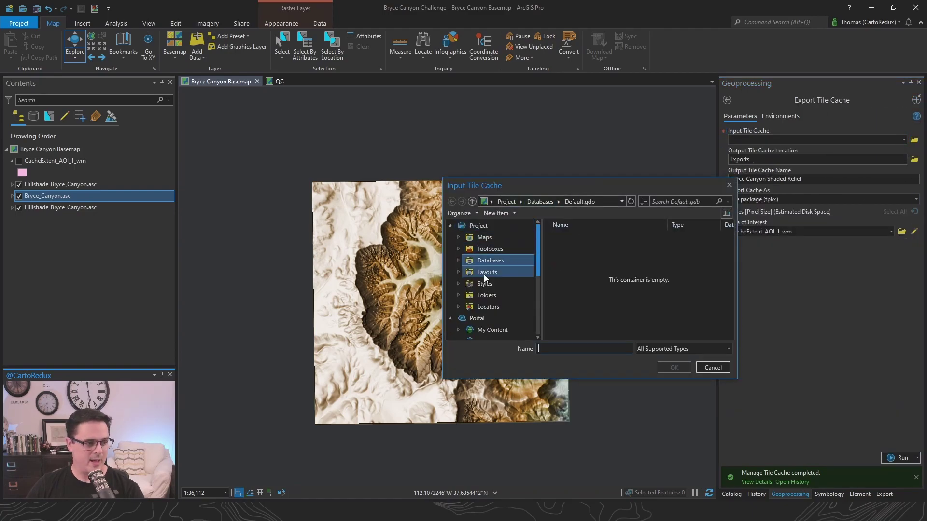
left_click(484, 295)
double_click(603, 247)
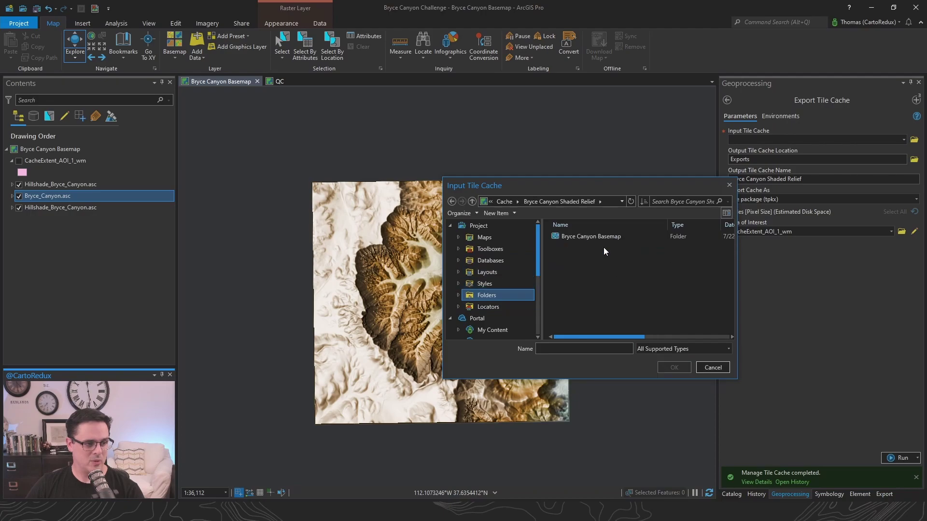
left_click(580, 239)
left_click(673, 367)
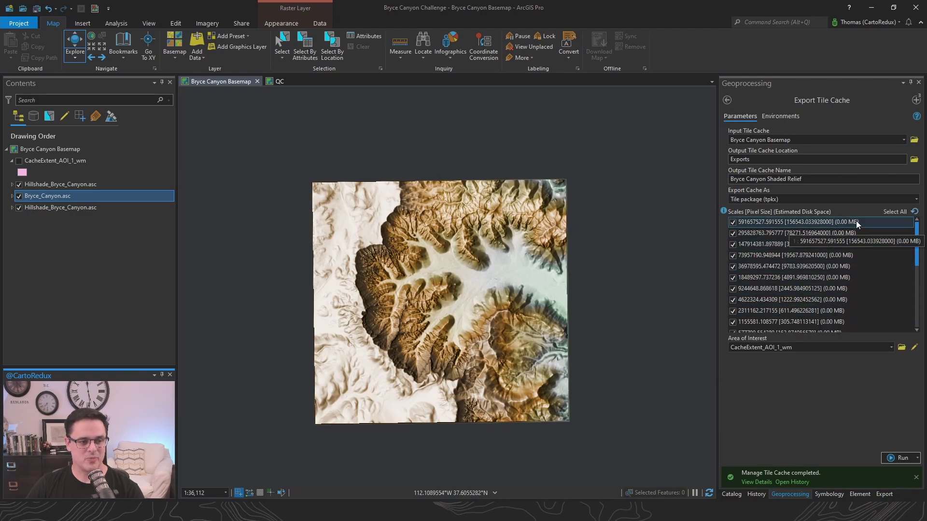
Step: Export the tile cache with all scales as a Tile package (tpkx), checking the parallel processing factor before running the tool
scroll(848, 241, "down", 5)
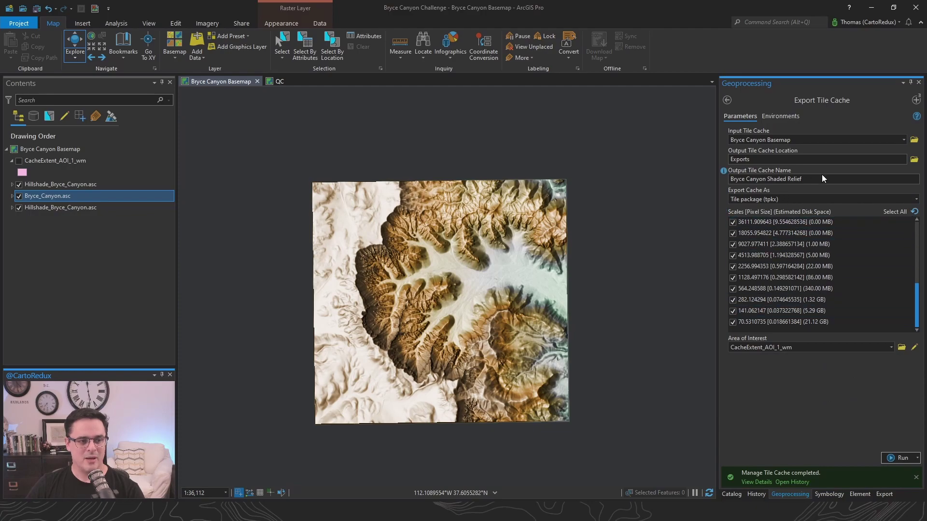
left_click(915, 199)
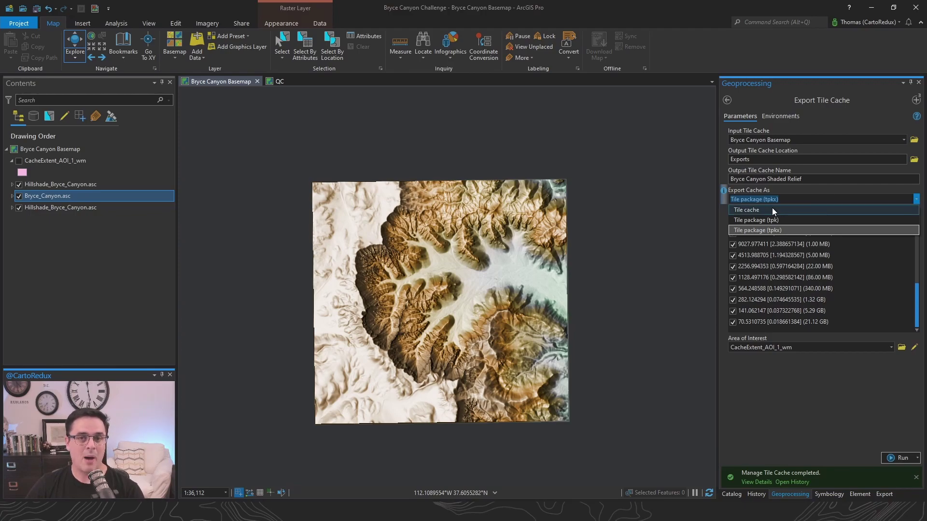
left_click(792, 230)
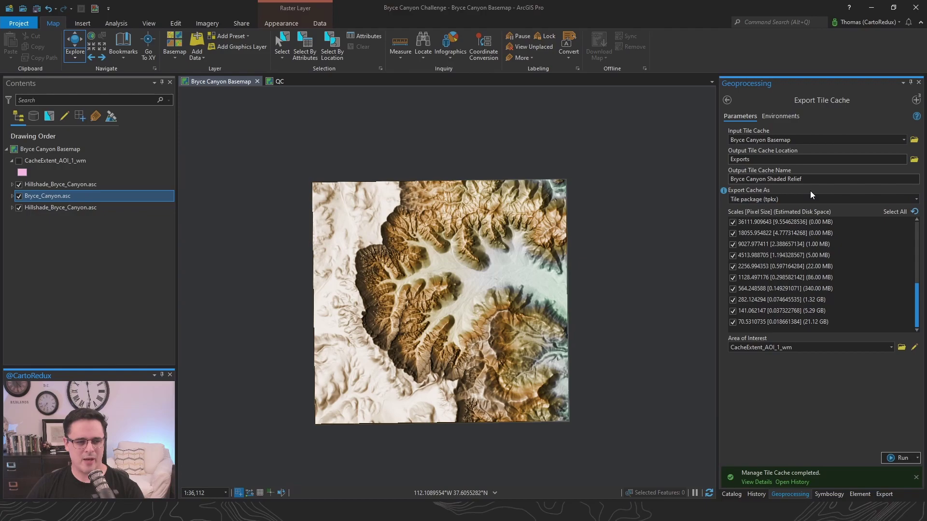
left_click(780, 116)
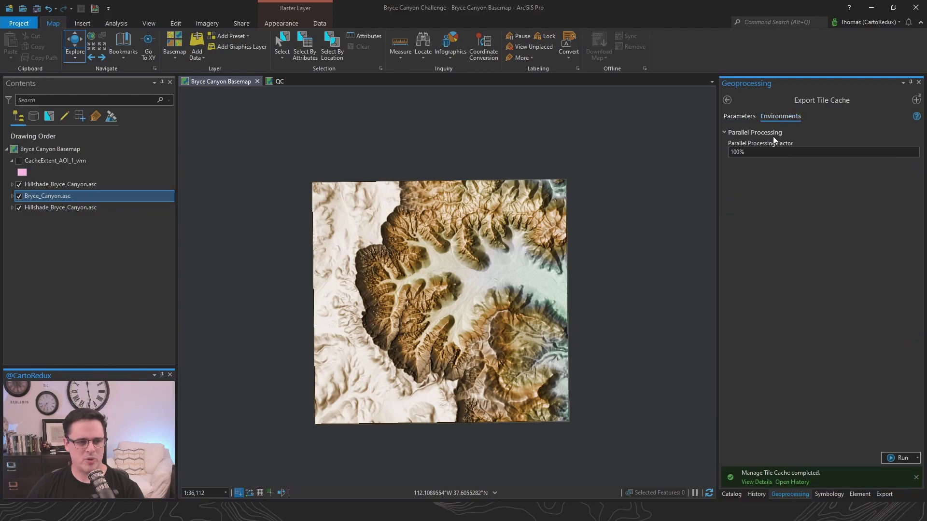
left_click(746, 115)
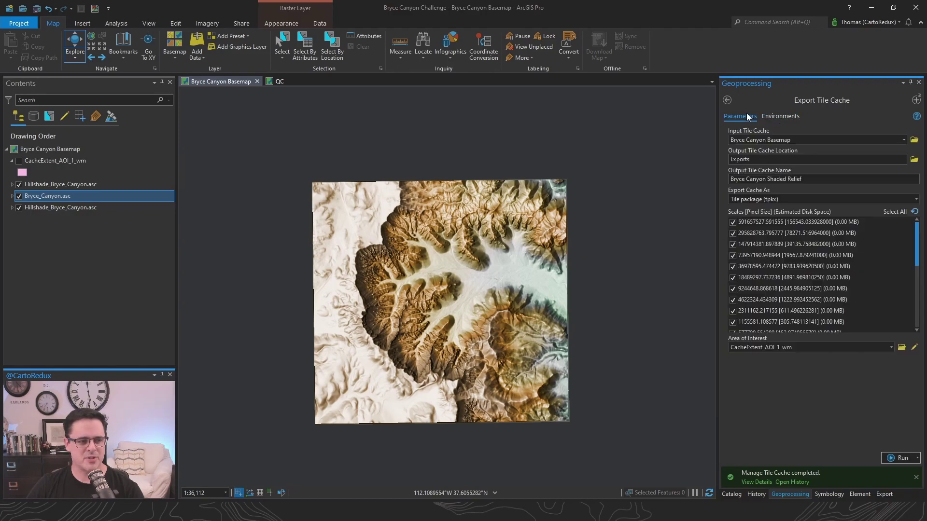
left_click(890, 460)
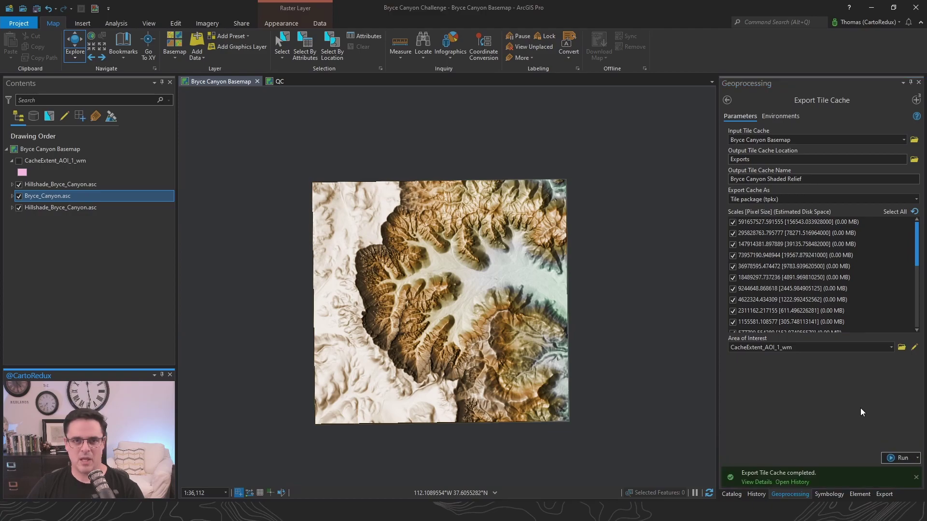
Step: Review the export's run details and inspect Bryce Canyon Shaded Relief.tpkx in the Cache\Exports folder in File Explorer
left_click(754, 481)
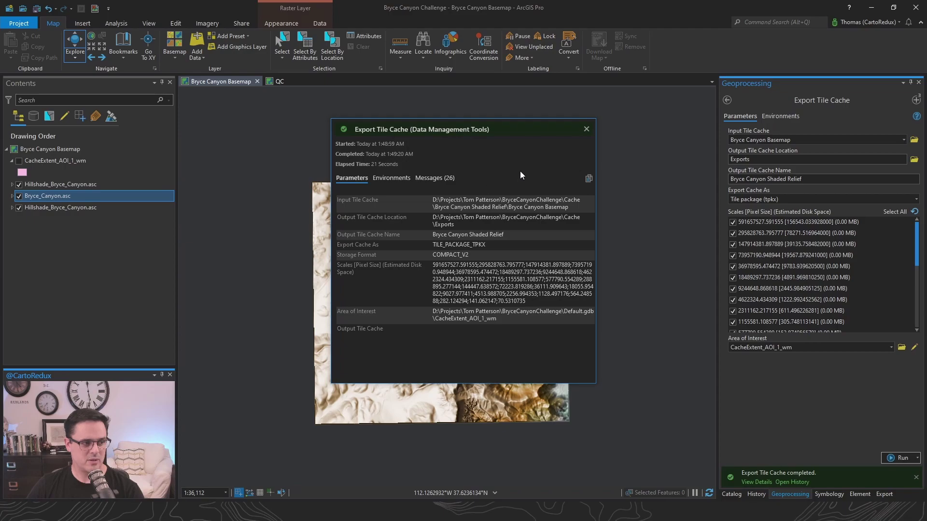
left_click(585, 129)
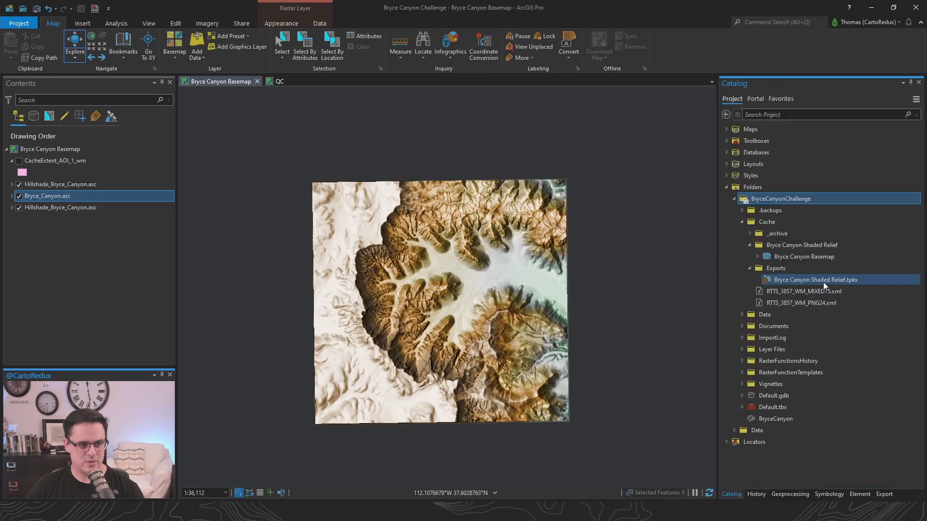
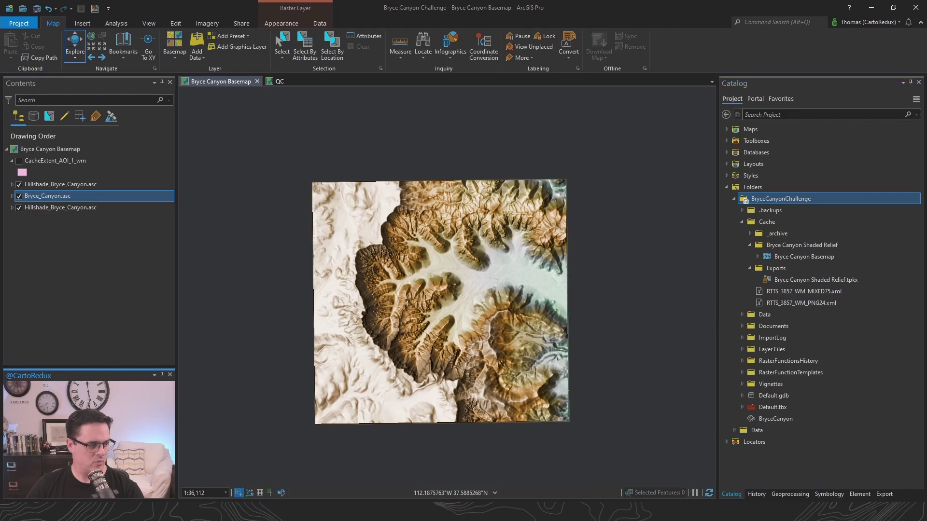
key("alt+Tab")
left_click(420, 141)
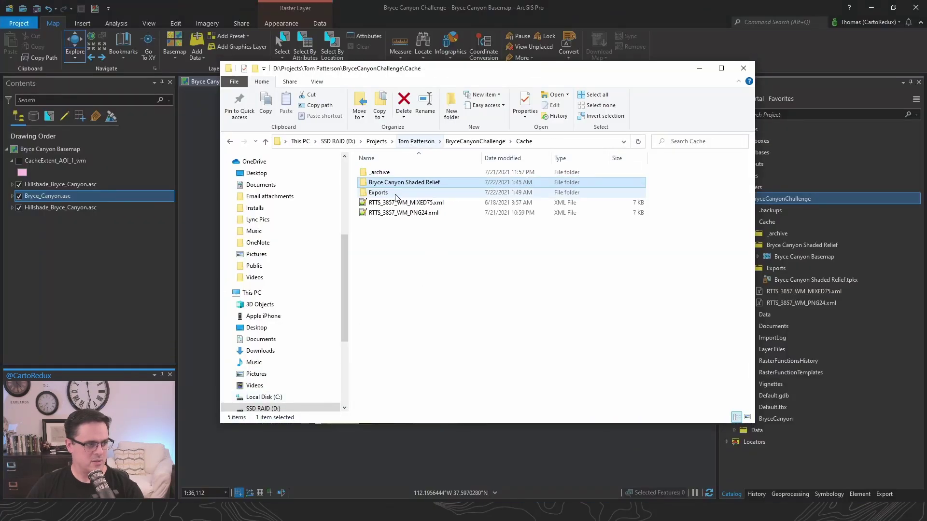
double_click(386, 193)
left_click(397, 173)
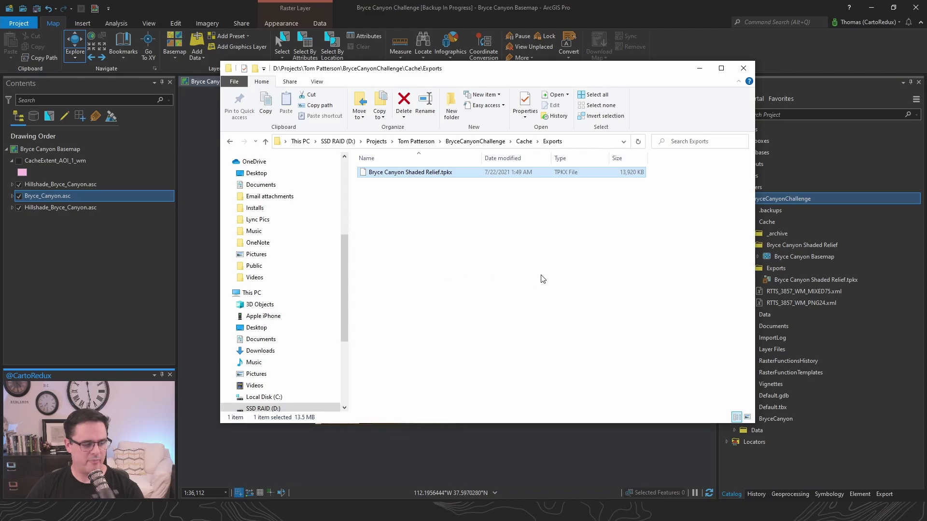
left_click(695, 68)
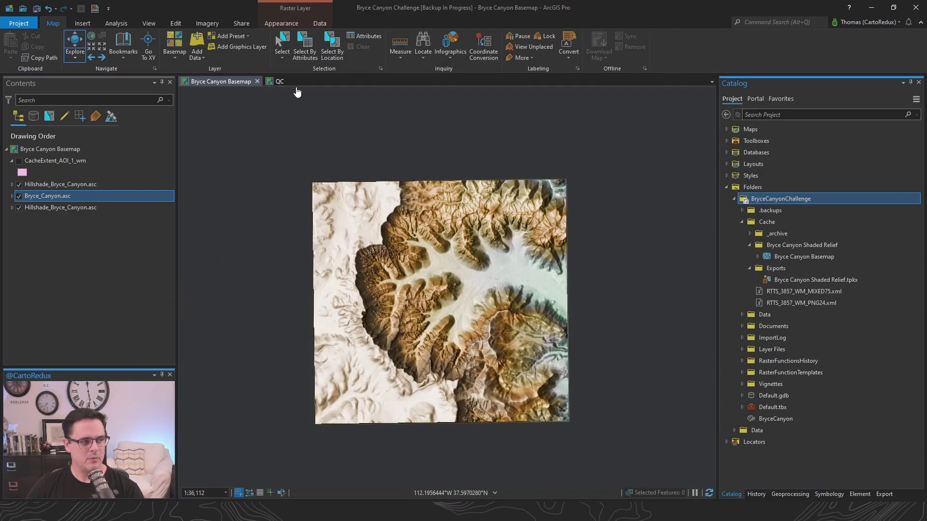
Step: Switch to the QC map and add Bryce Canyon Shaded Relief.tpkx from the Cache\Exports folder to it
left_click(280, 81)
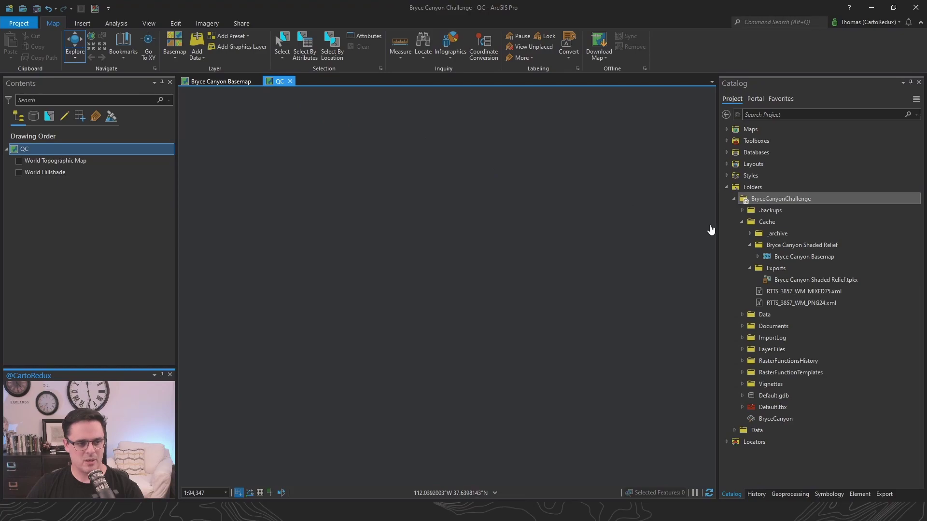
left_click(786, 280)
right_click(786, 280)
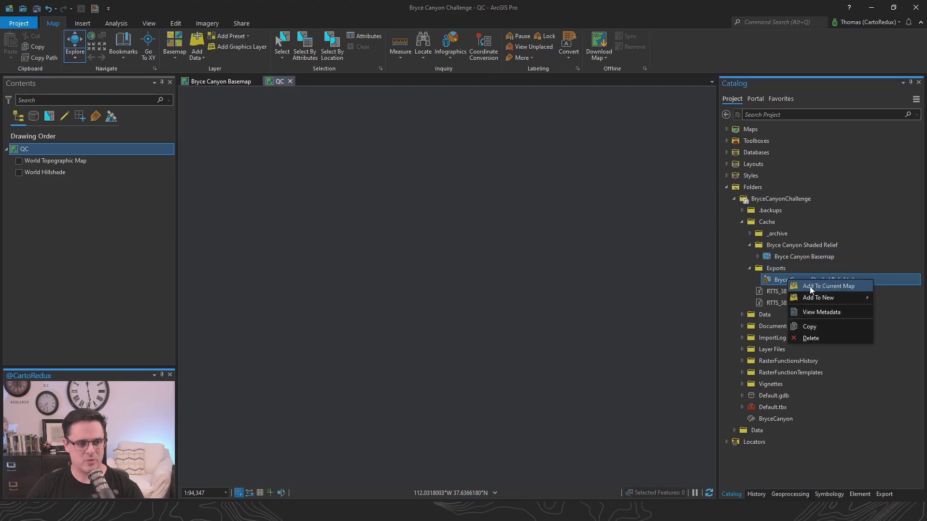
left_click(810, 285)
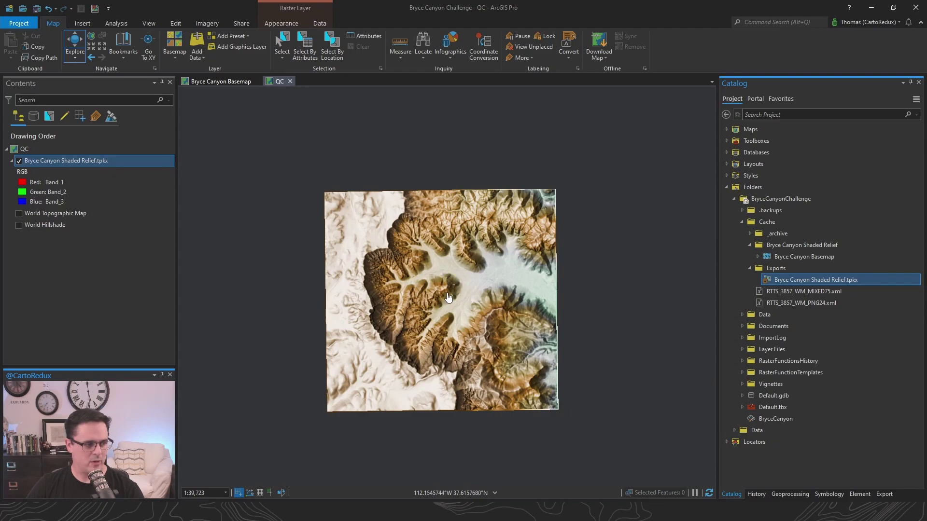
Step: Review the QC map's standard scales and restrict zooming to only those scales
left_click(225, 493)
left_click(213, 481)
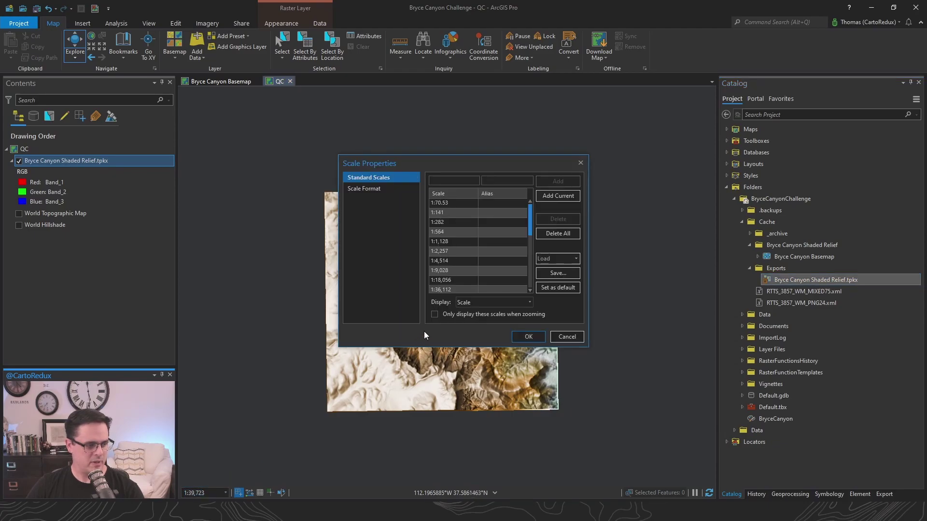
scroll(476, 249, "down", 5)
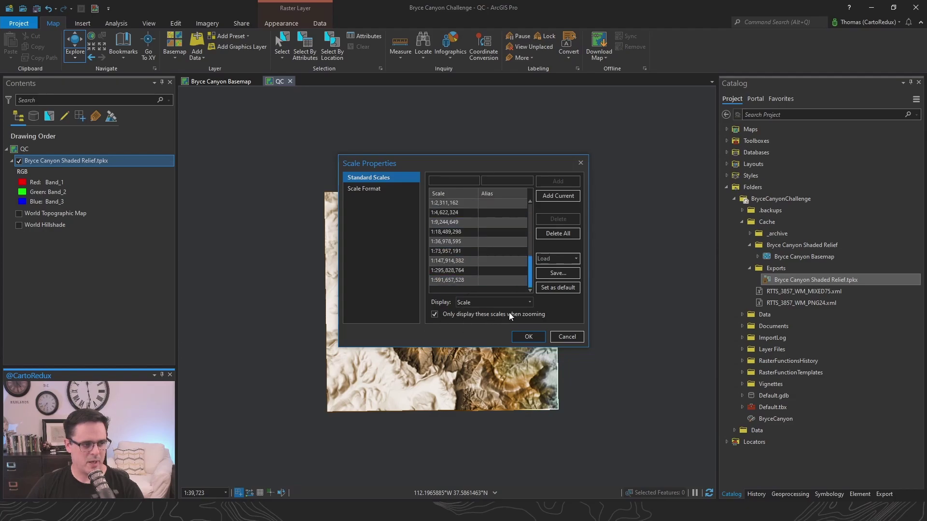
scroll(489, 238, "up", 5)
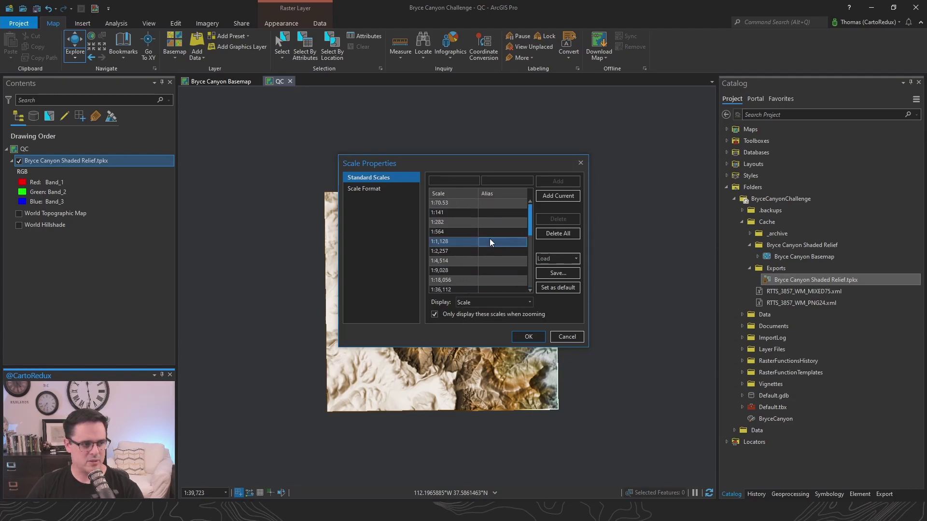
left_click(528, 338)
Step: Inspect the tile package's image quality at successive zoom levels between 1:36,112 and 1:564 in the QC map
scroll(482, 329, "up", 1)
scroll(444, 283, "up", 2)
scroll(459, 293, "up", 4)
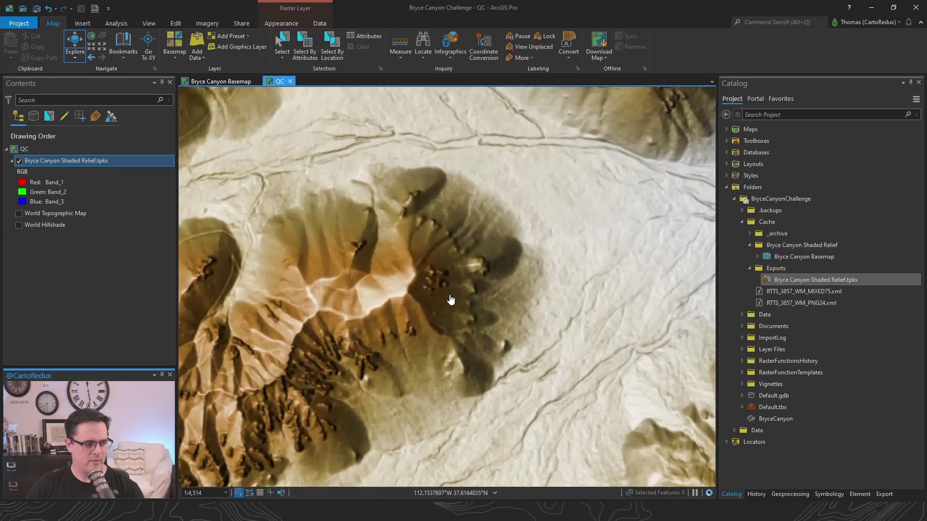
scroll(450, 299, "up", 1)
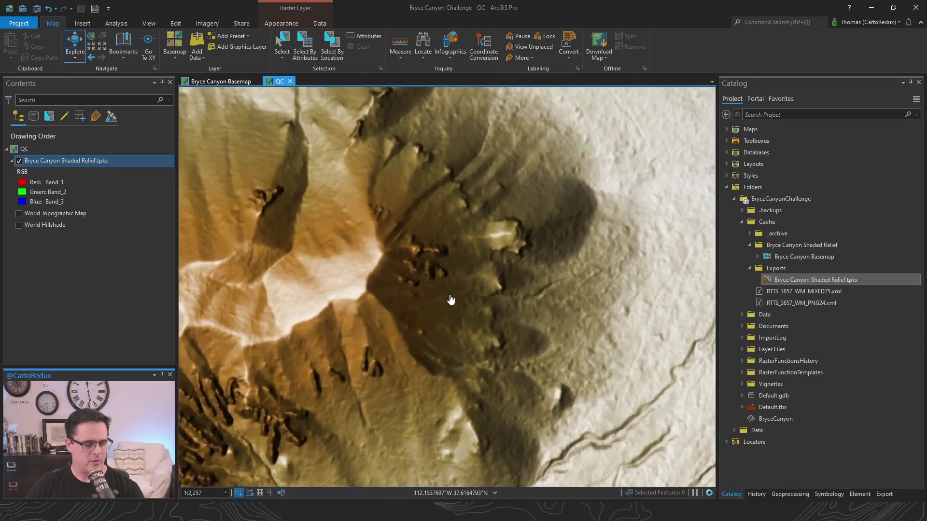
scroll(451, 300, "up", 1)
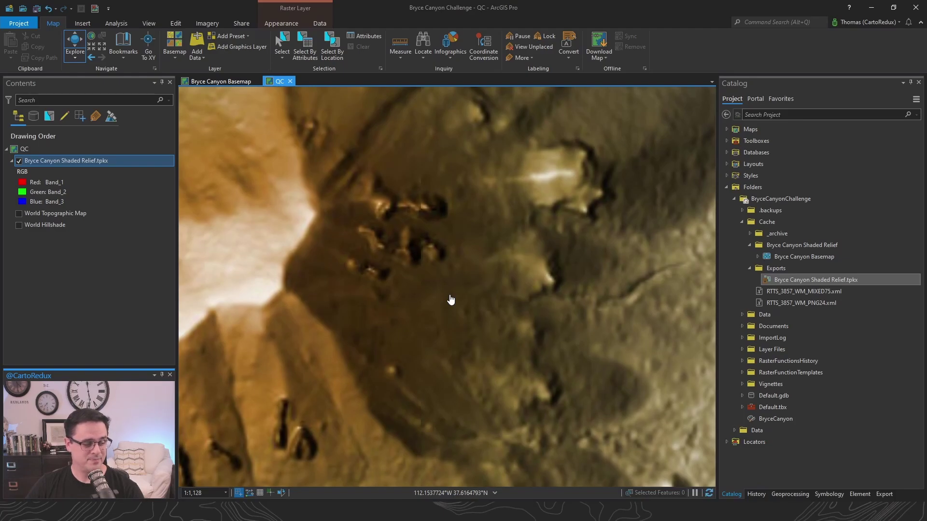
scroll(451, 300, "down", 1)
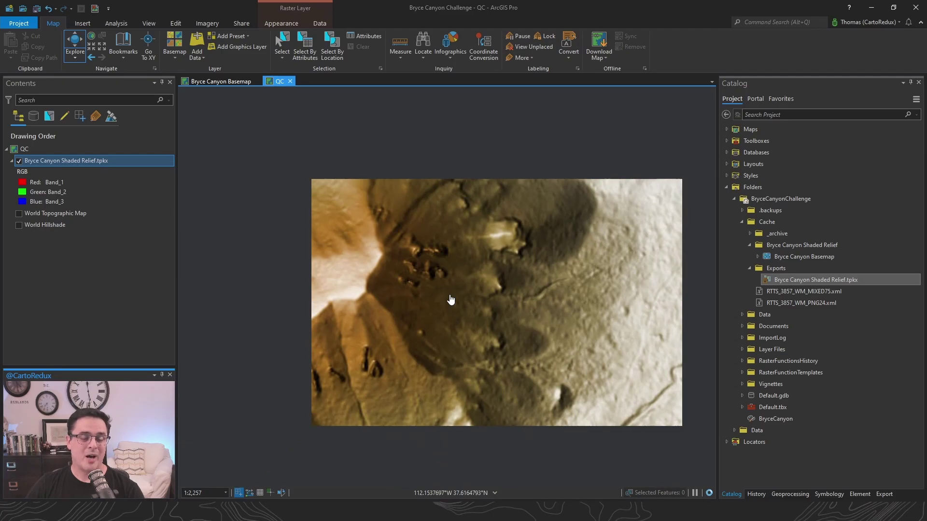
scroll(450, 300, "down", 1)
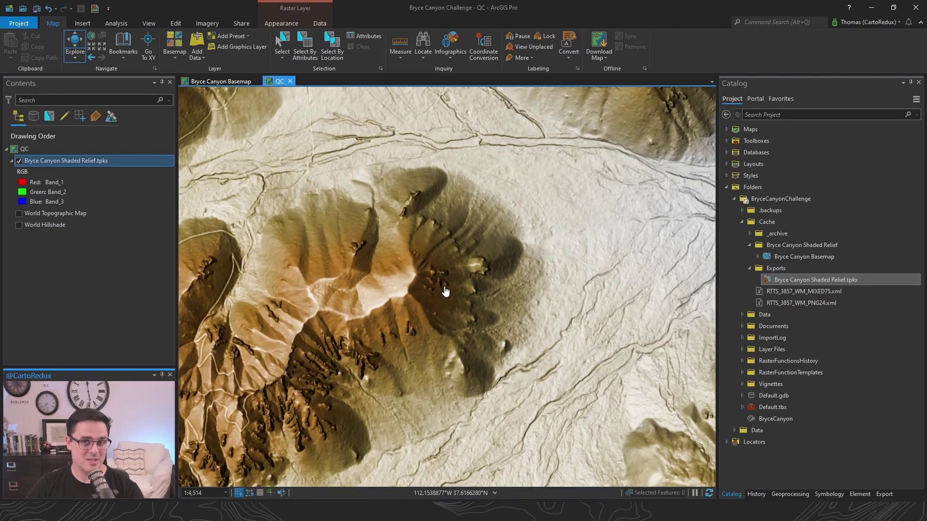
scroll(445, 291, "up", 1)
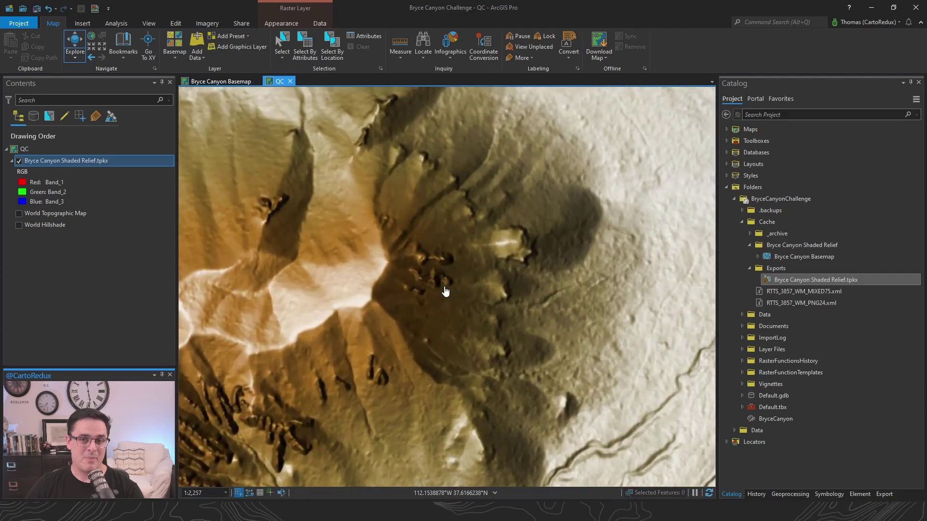
scroll(445, 291, "up", 1)
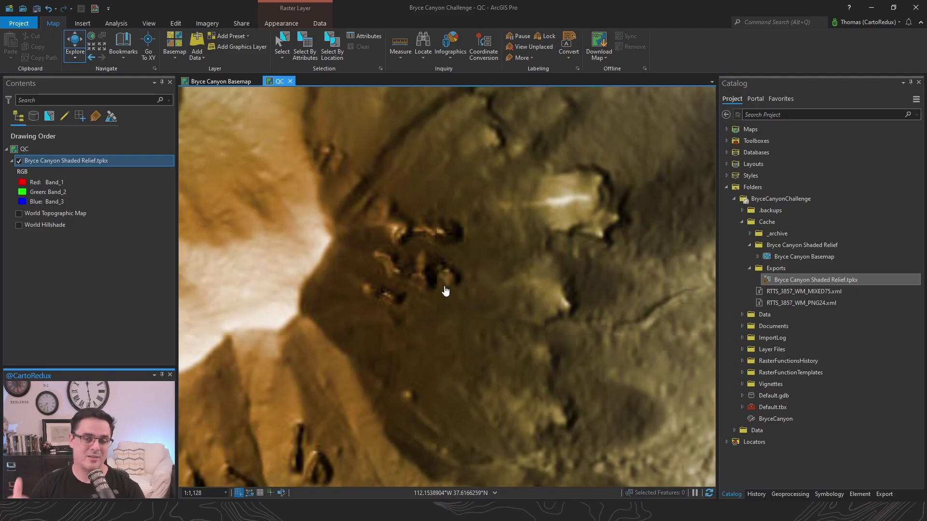
scroll(444, 282, "up", 2)
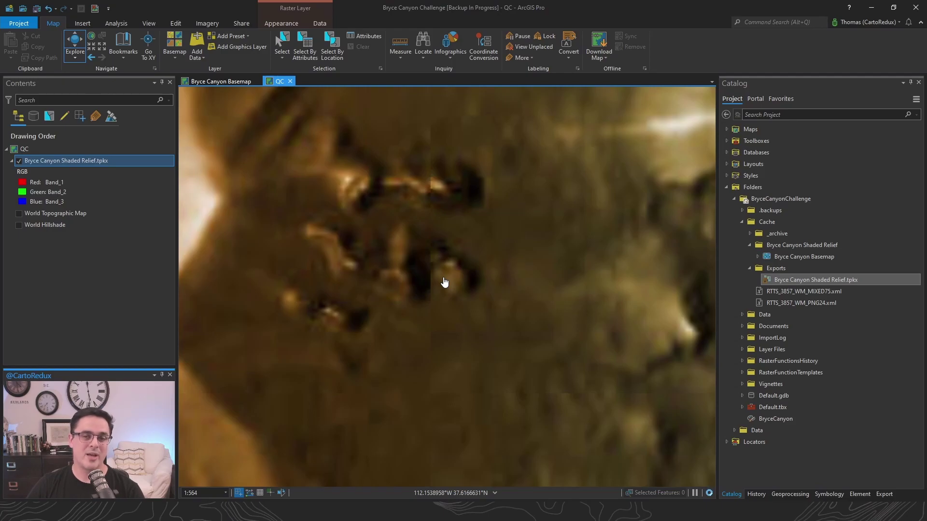
scroll(444, 283, "down", 3)
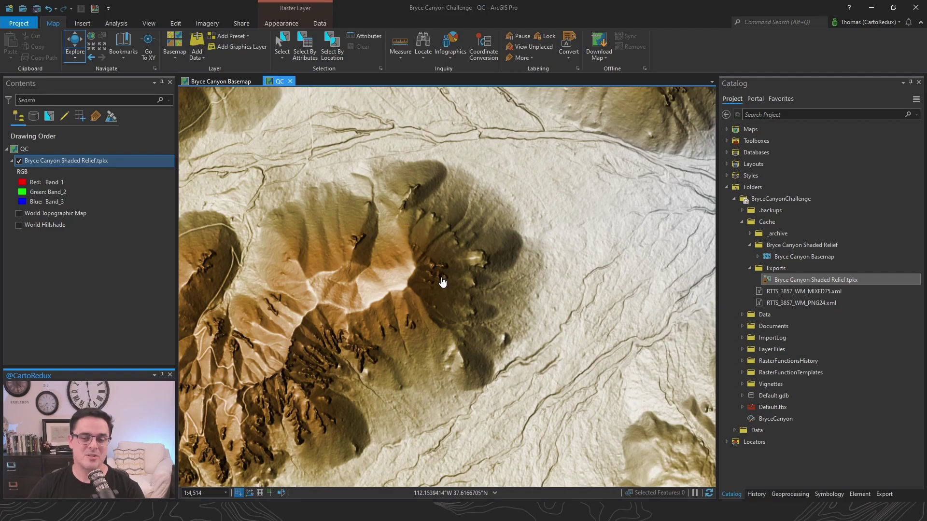
scroll(443, 282, "down", 3)
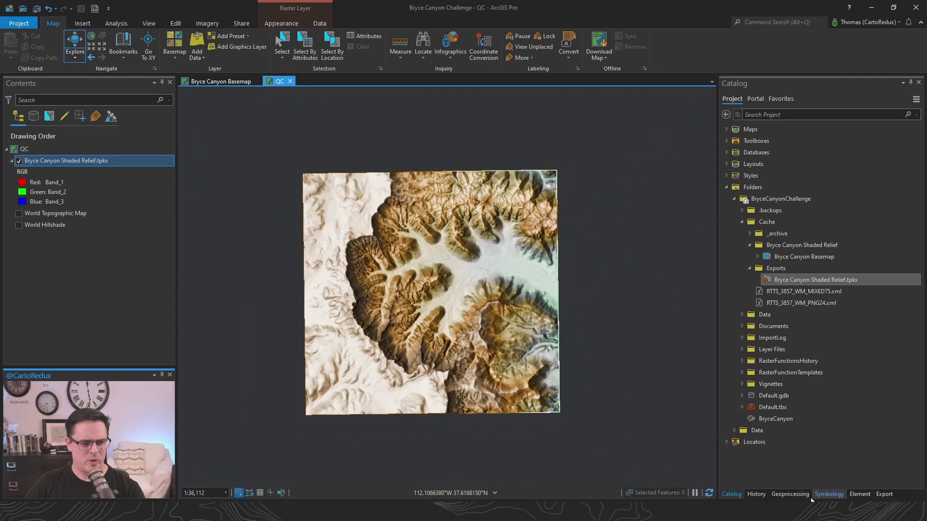
Step: Open the Share Package tool and set its input package to Bryce Canyon Shaded Relief.tpkx in Cache\Exports
left_click(797, 494)
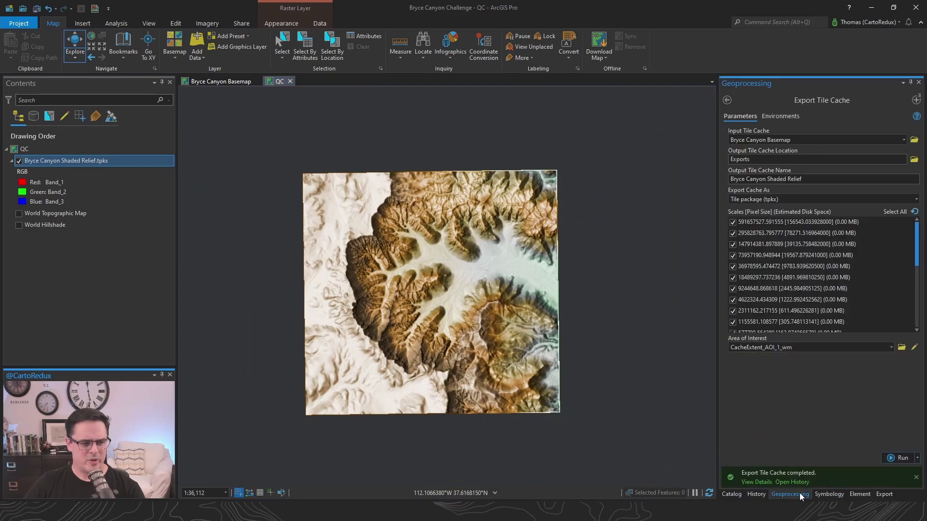
left_click(916, 100)
left_click(858, 151)
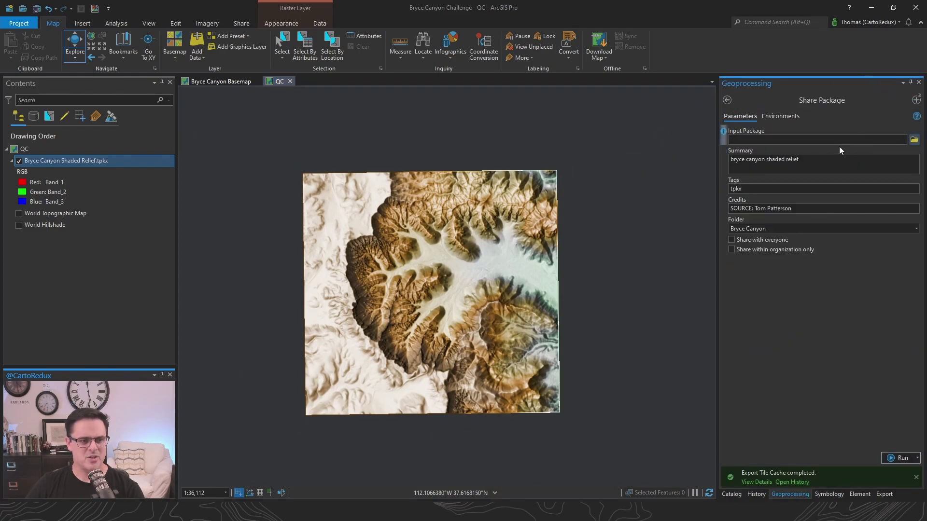
left_click(914, 140)
left_click(485, 237)
double_click(574, 236)
left_click(674, 367)
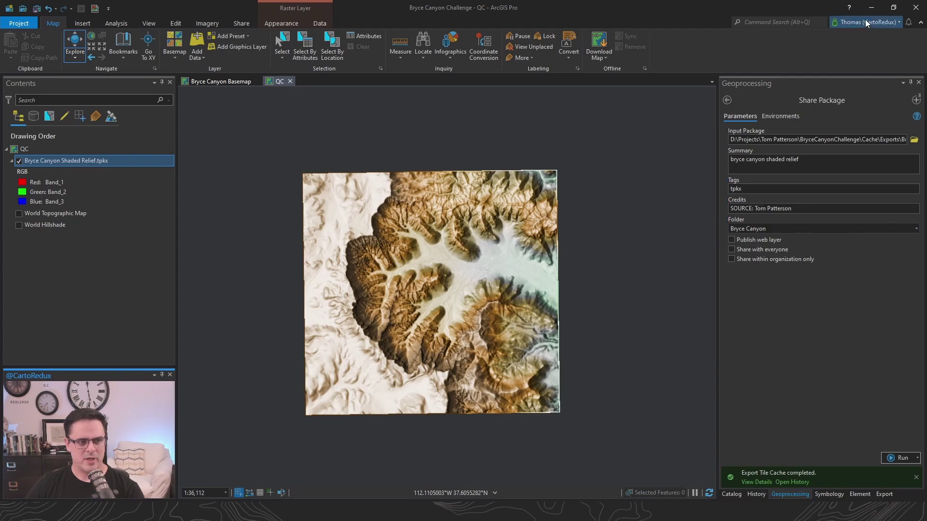
Step: Share the package to the Bryce Canyon folder with Publish web layer enabled, and run the tool
left_click(919, 230)
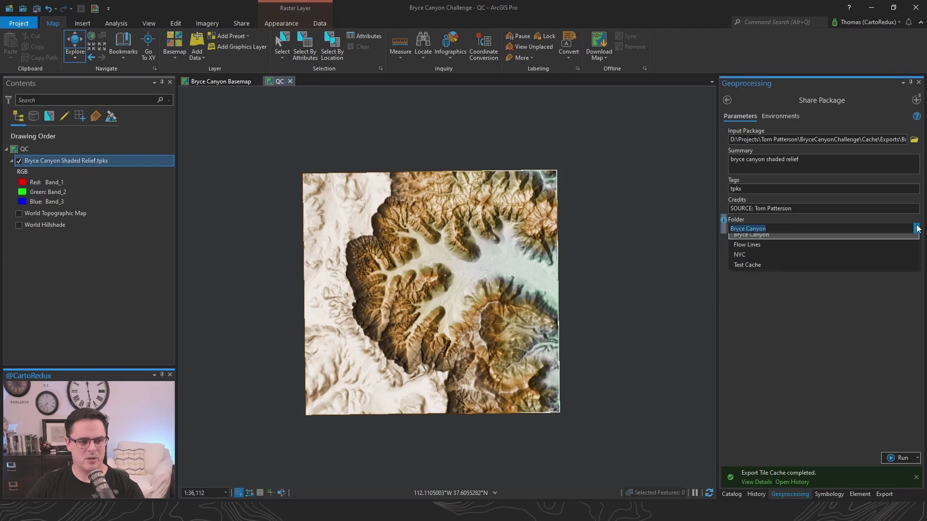
left_click(750, 239)
left_click(794, 323)
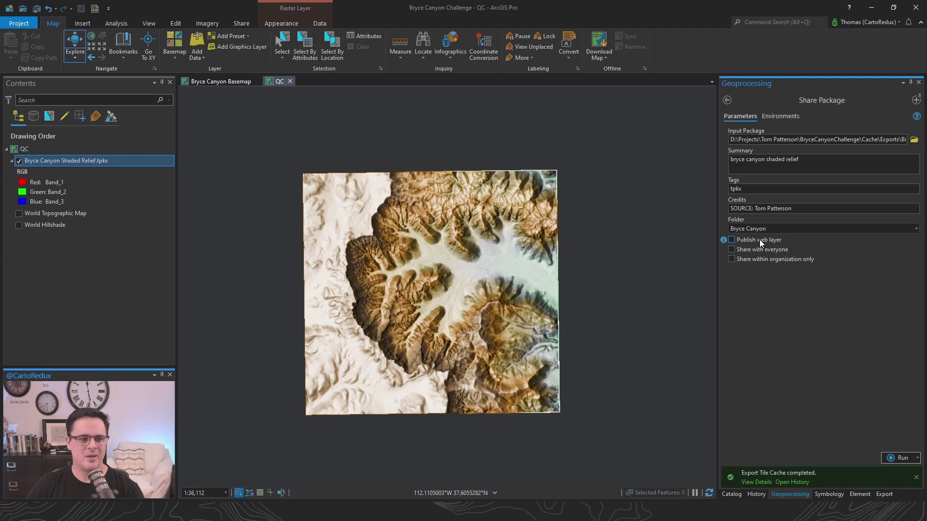
left_click(731, 240)
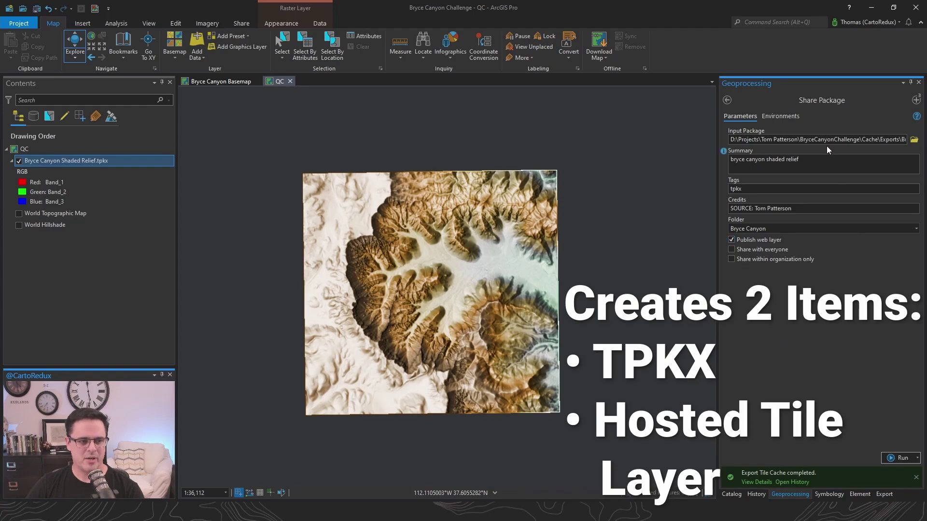
left_click(889, 458)
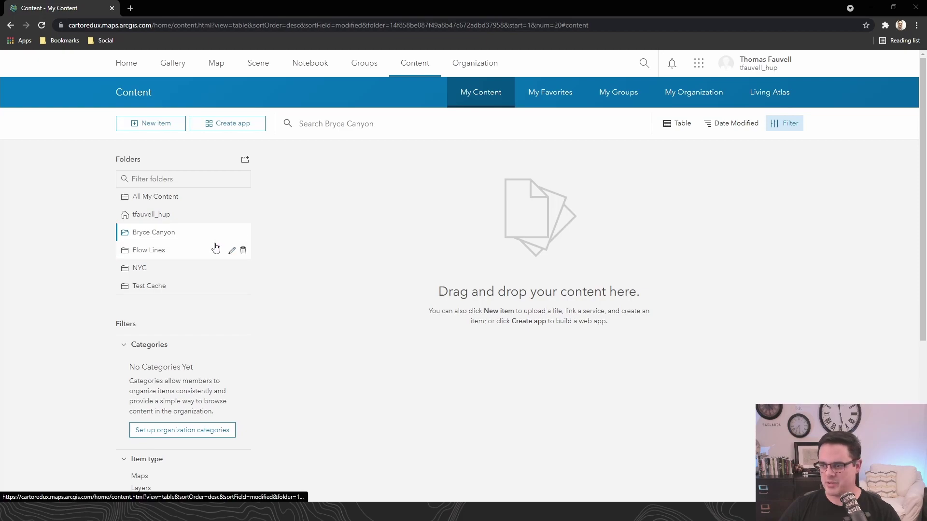
Step: Switch to ArcGIS Online, refresh the Bryce Canyon folder's listing and open the hosted Bryce Canyon Shaded Relief tile layer item
left_click(160, 216)
left_click(168, 234)
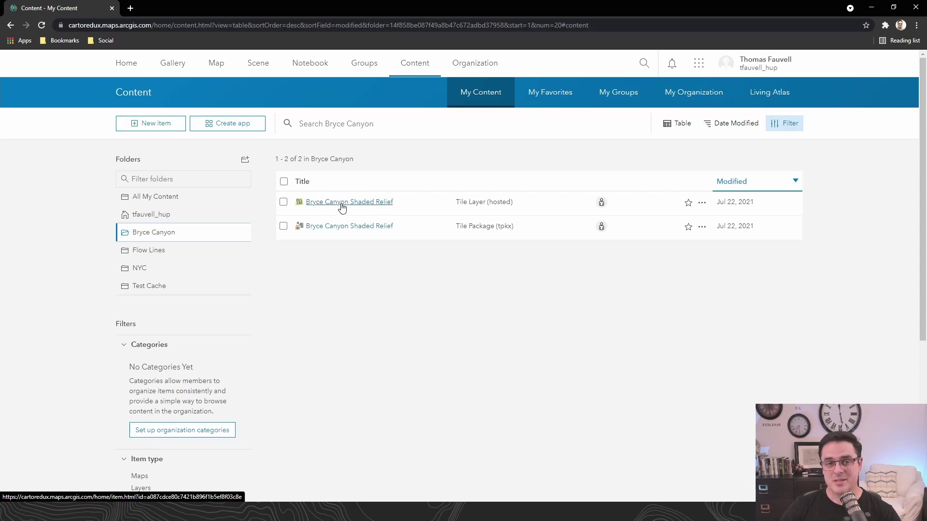
left_click(379, 203)
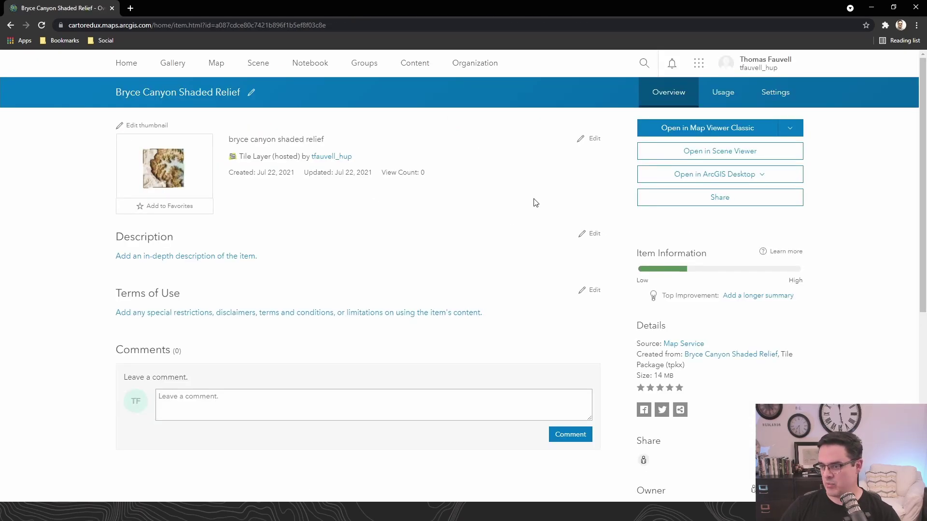
Step: Examine the hosted tile layer's current tile details in its settings, comparing published tiles, completion and storage for each scale
left_click(775, 92)
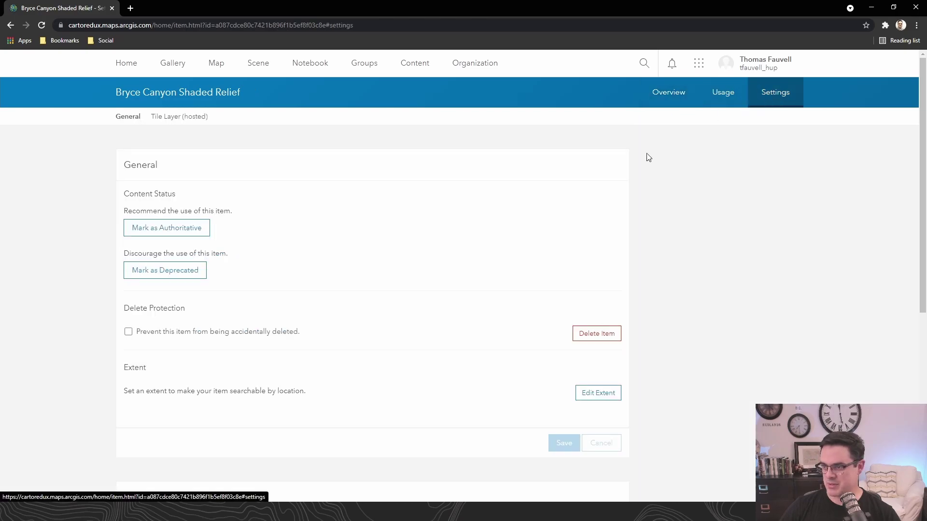
scroll(455, 243, "down", 6)
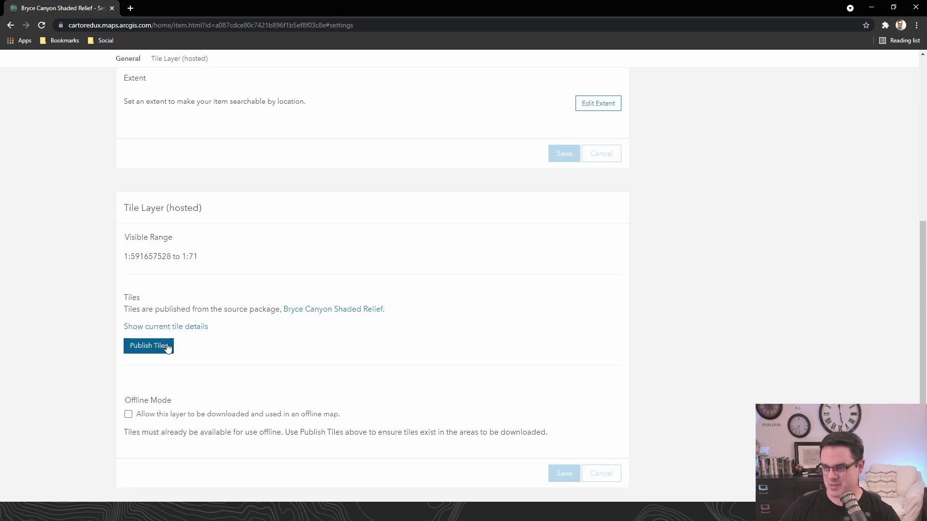
left_click(193, 328)
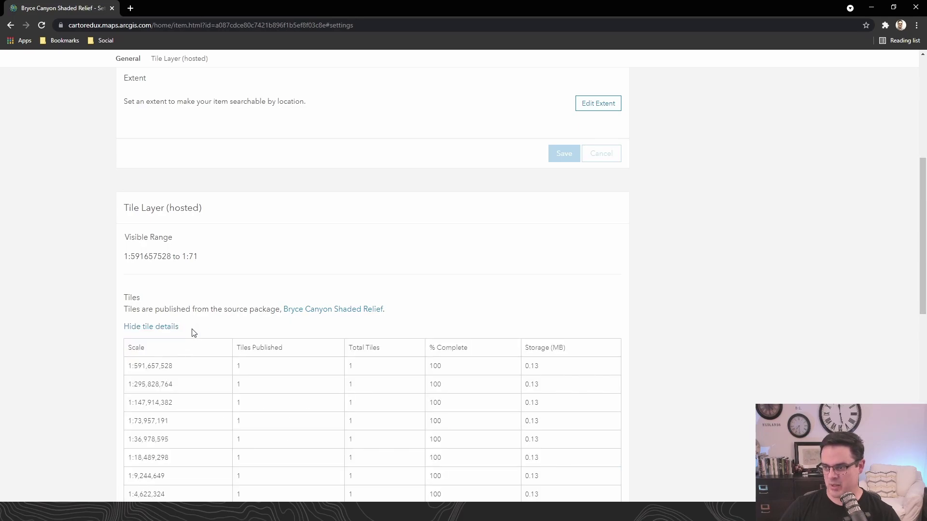
scroll(258, 282, "down", 5)
scroll(258, 282, "down", 2)
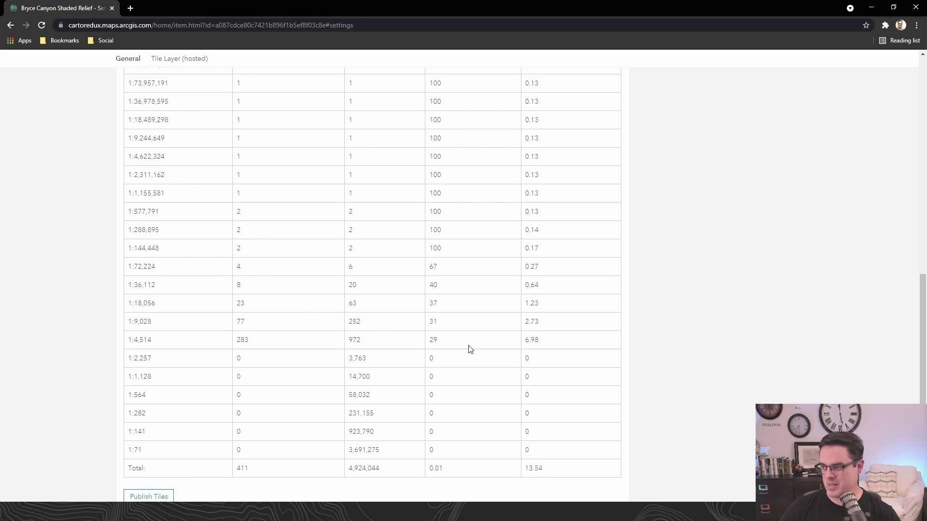
scroll(471, 349, "down", 1)
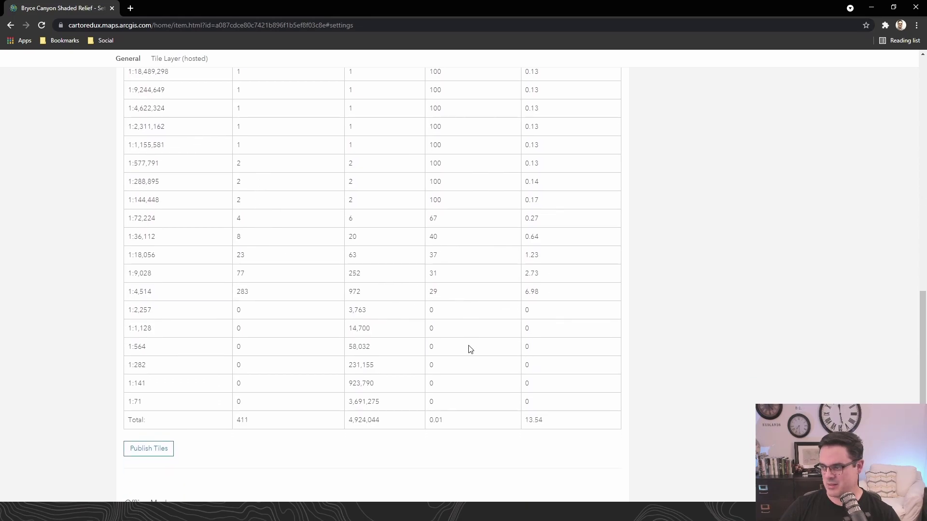
scroll(470, 349, "up", 4)
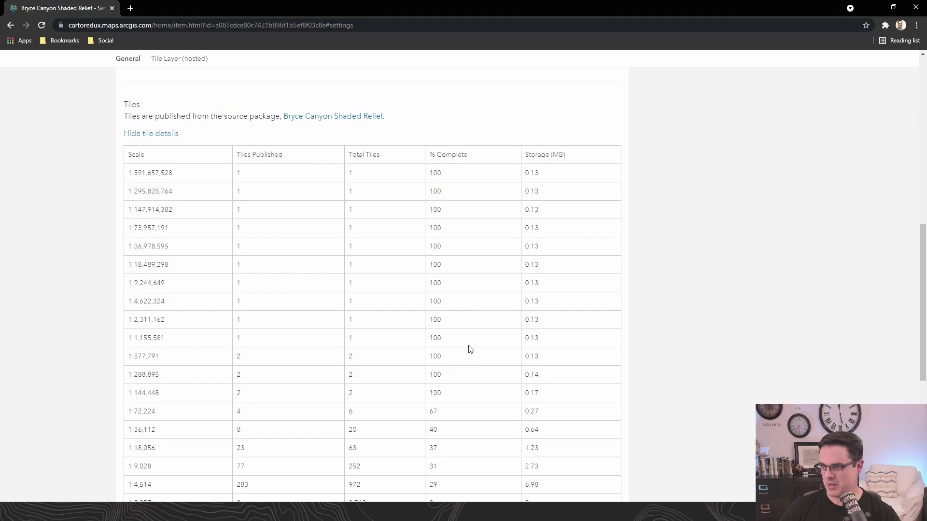
scroll(389, 285, "up", 10)
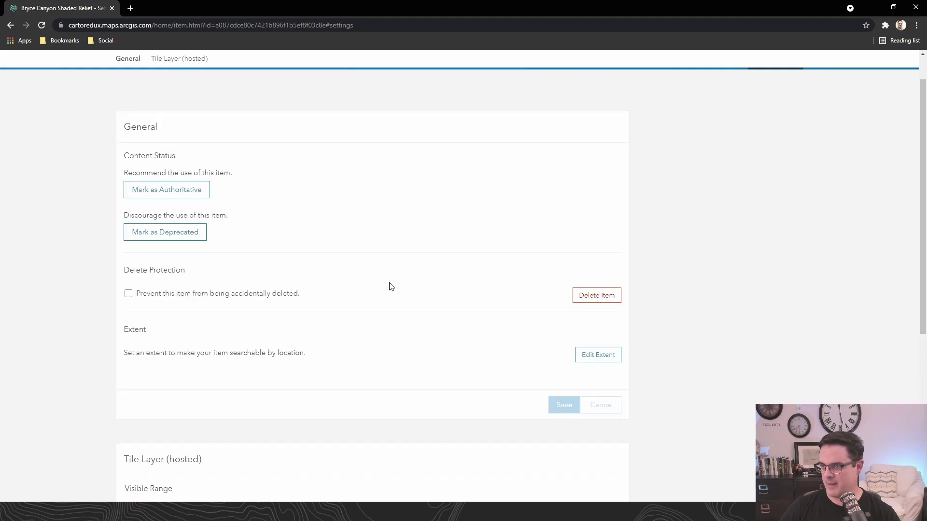
Step: Open the hosted tile layer in Map Viewer Classic and expand the Terrain with Labels basemap's layers
left_click(670, 92)
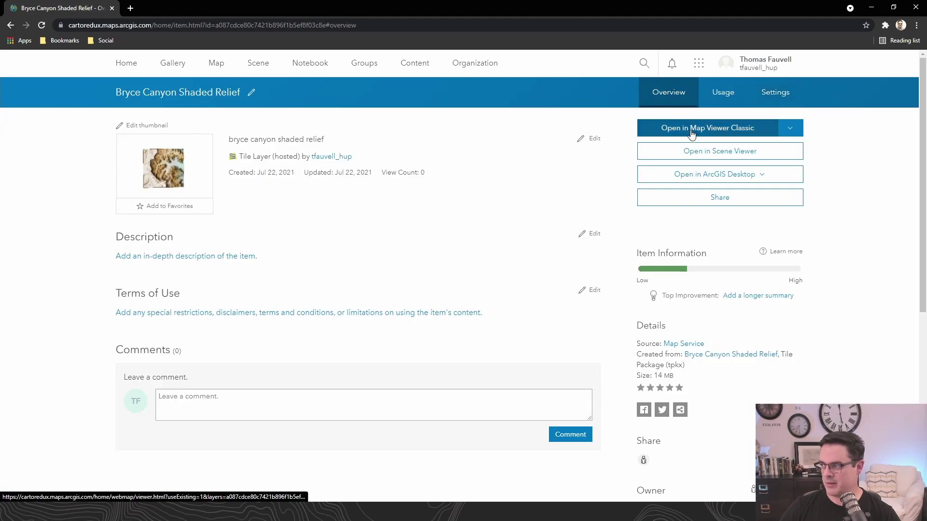
left_click(722, 128)
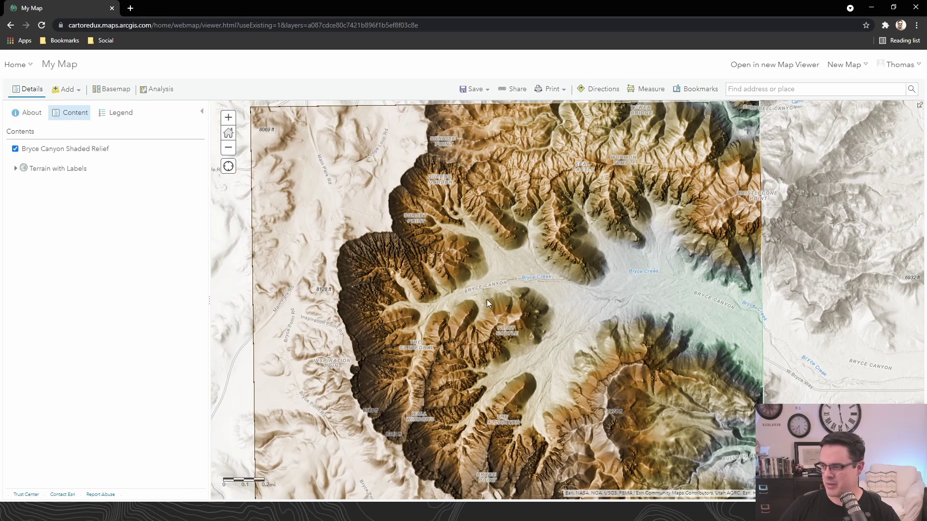
left_click(16, 169)
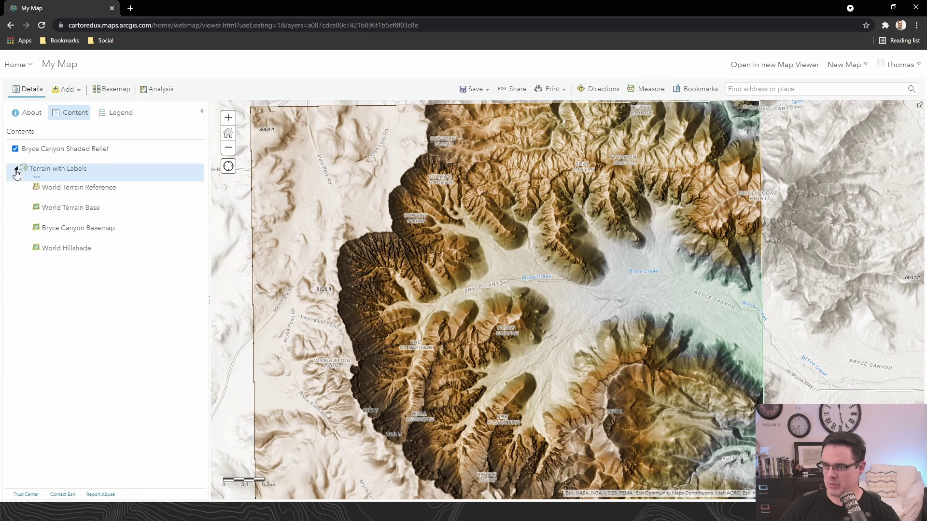
Step: Collapse the Terrain with Labels basemap's layers and compare the shaded relief with the surrounding basemap at different scales
left_click(15, 169)
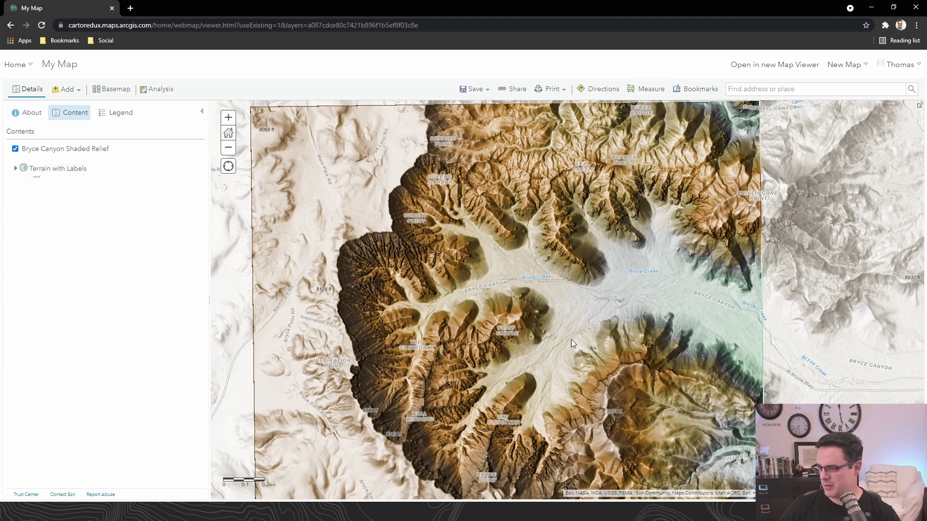
scroll(571, 340, "down", 1)
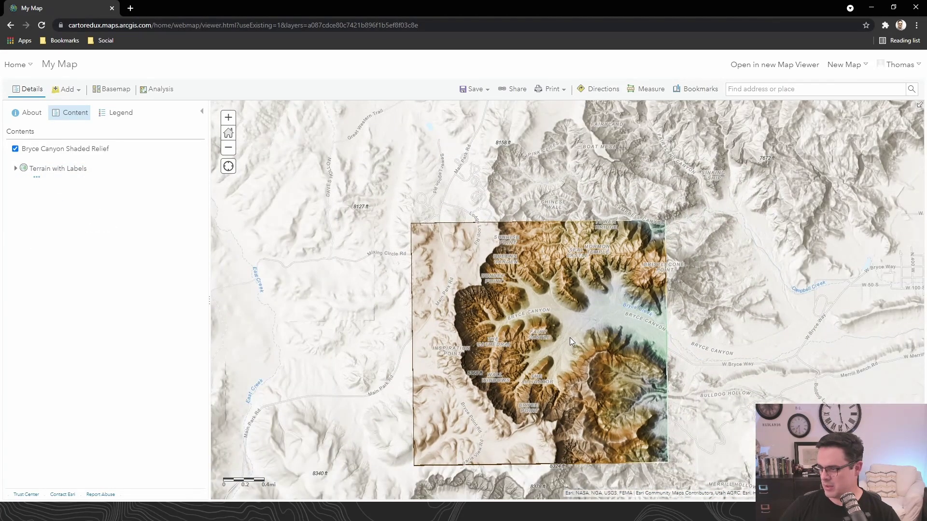
scroll(555, 334, "up", 1)
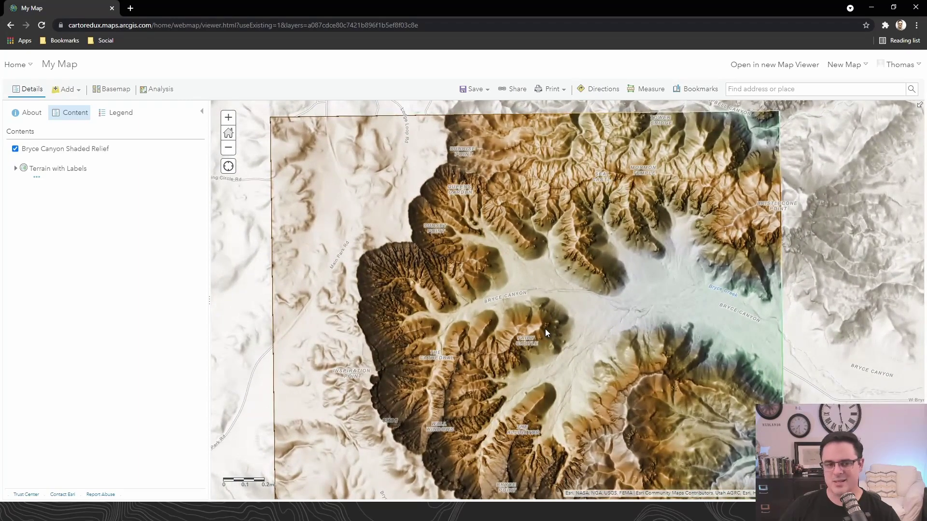
scroll(546, 332, "up", 1)
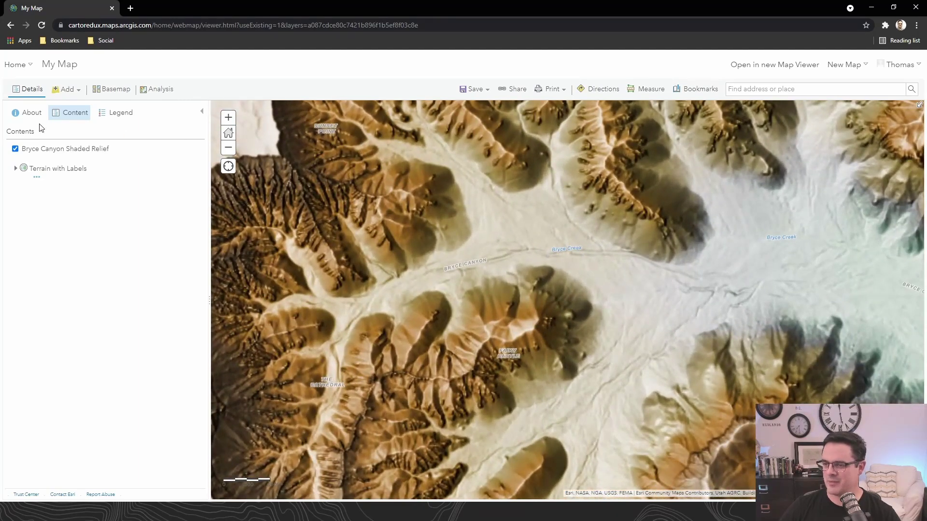
Step: Show the Bryce Canyon Shaded Relief layer's visibility range and examine its tile detail at increasingly large map scales down to the closest zoom
left_click(28, 161)
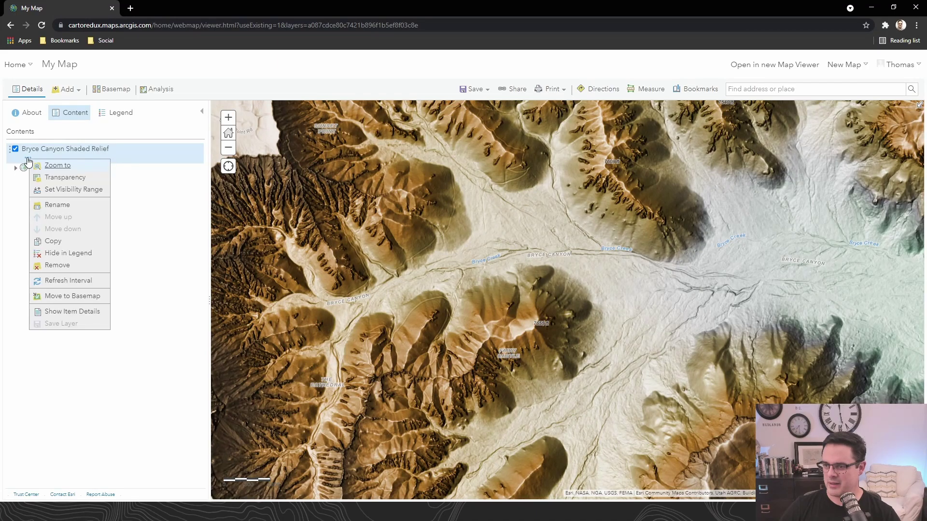
mouse_move(54, 191)
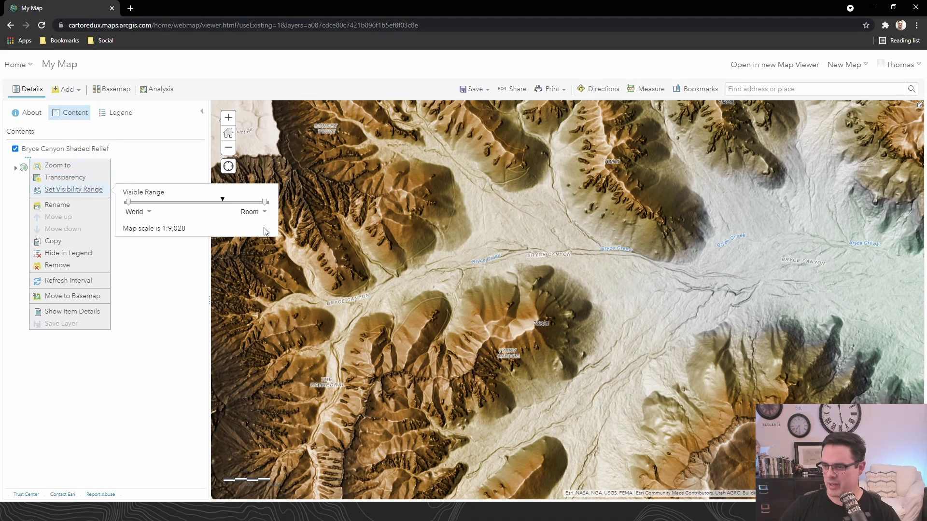
scroll(555, 332, "up", 1)
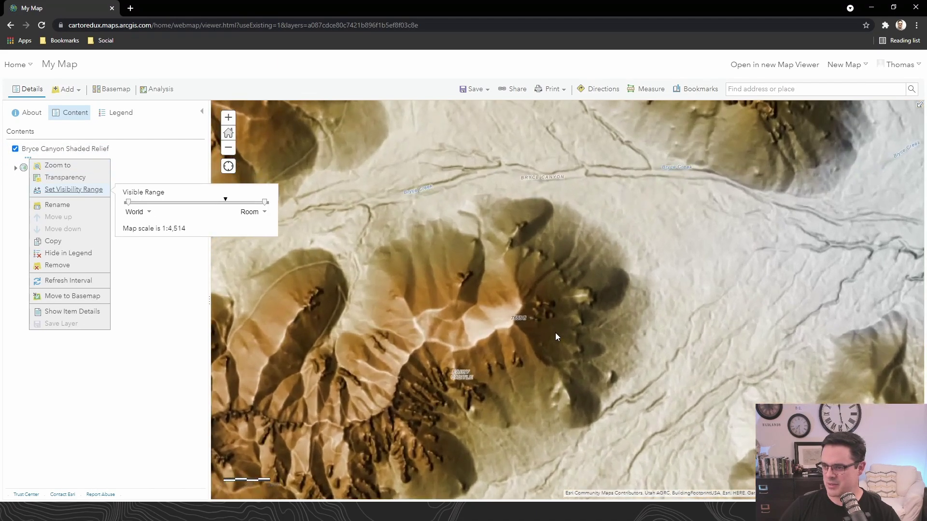
scroll(522, 331, "up", 1)
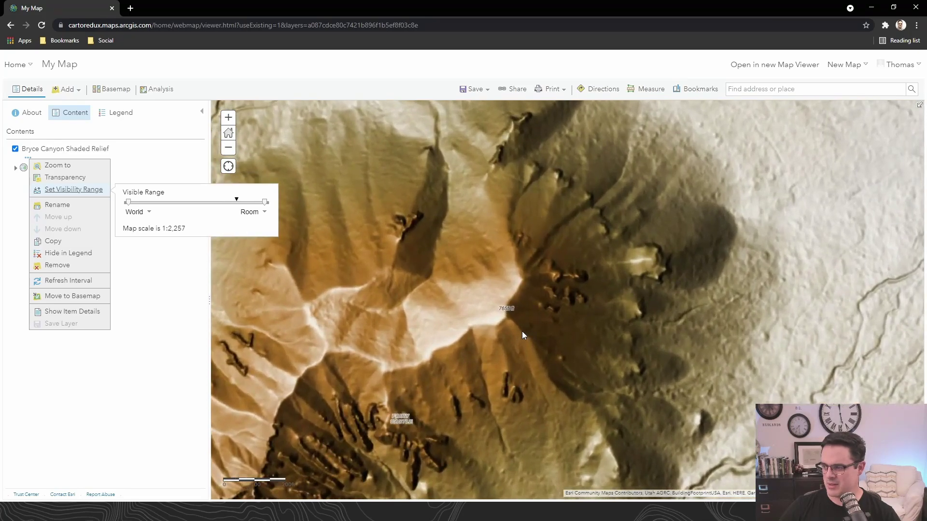
scroll(522, 331, "up", 1)
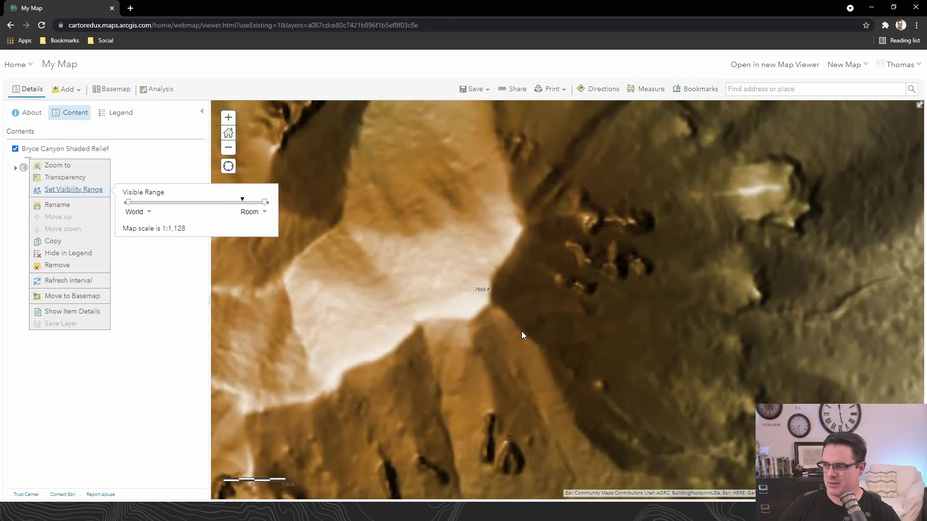
scroll(521, 333, "up", 1)
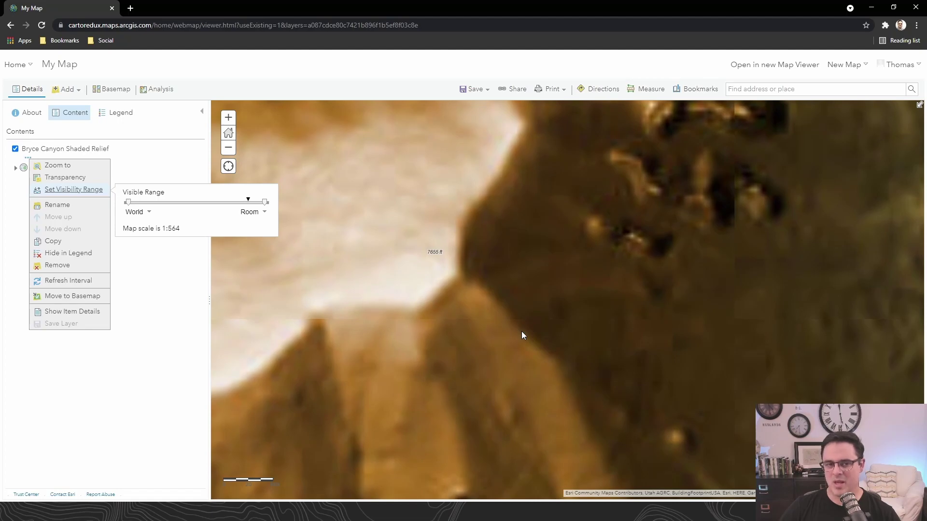
scroll(522, 334, "up", 1)
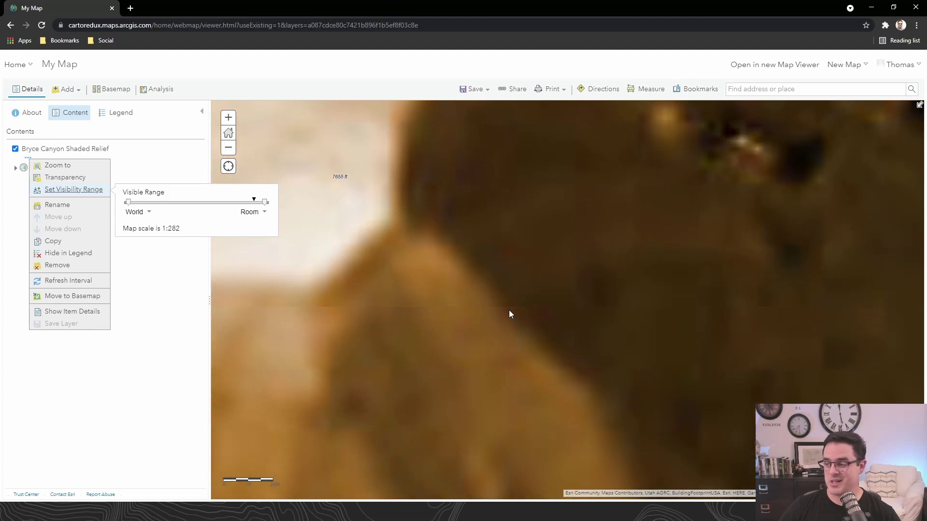
left_click_drag(406, 206, 560, 321)
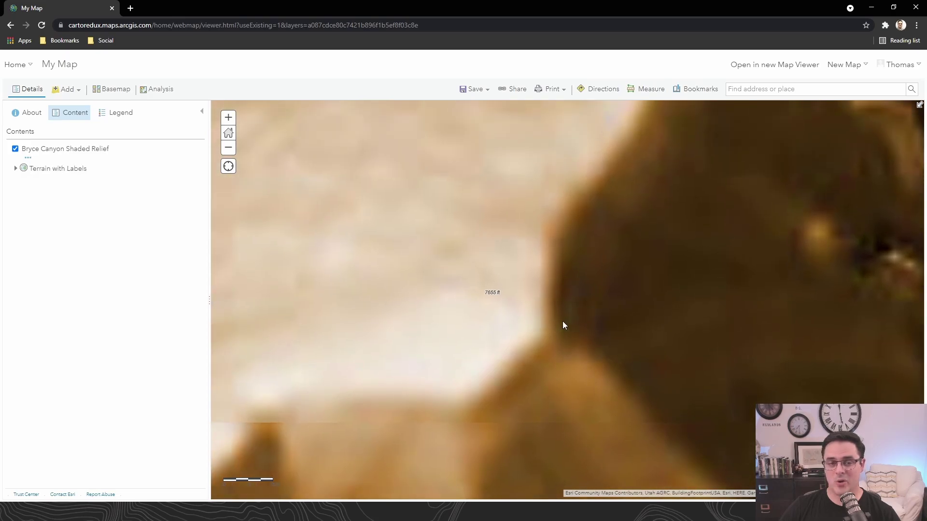
scroll(563, 320, "up", 1)
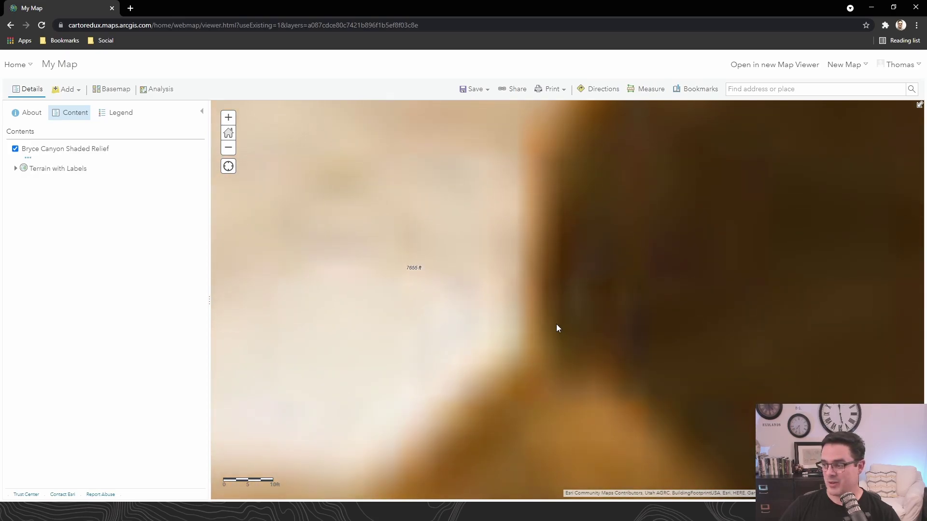
scroll(556, 328, "up", 1)
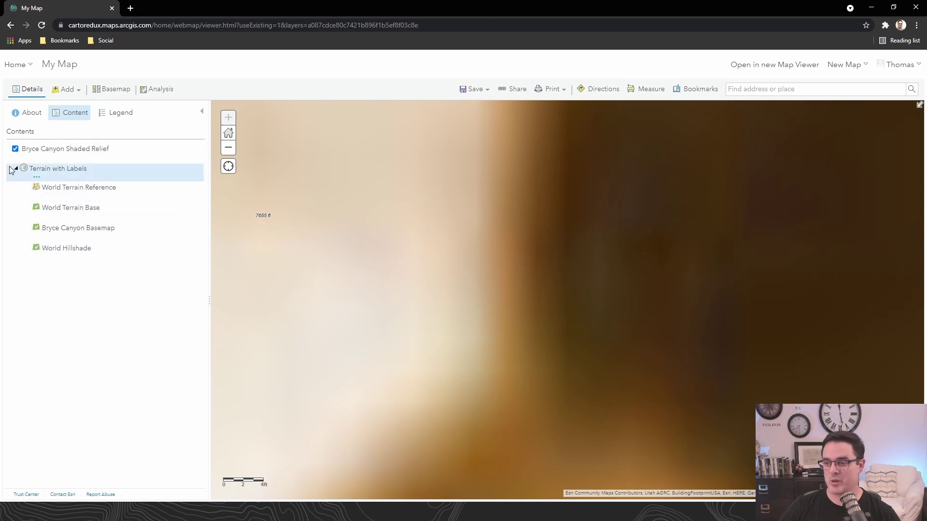
Step: Check the map scale at the closest zoom in the shaded relief layer's visibility range, and return to a wider extent
left_click(28, 158)
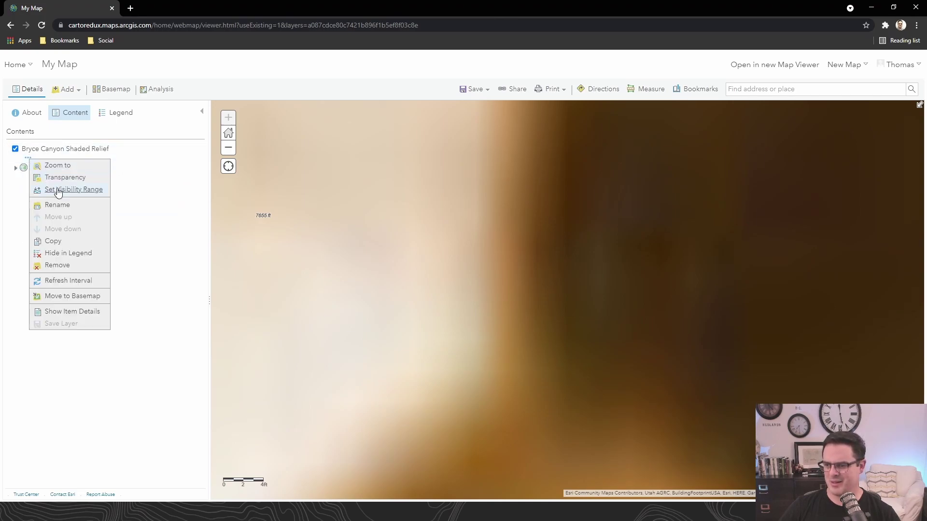
mouse_move(59, 191)
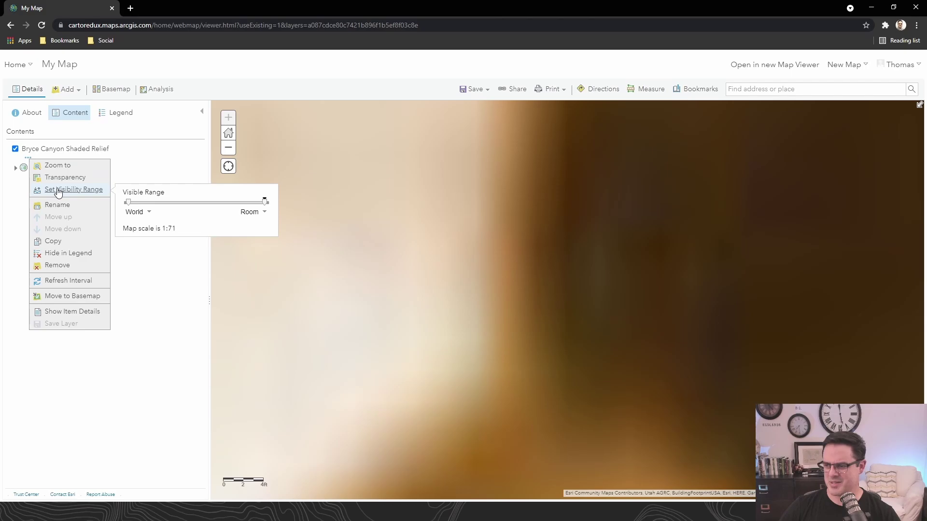
left_click(159, 307)
scroll(435, 233, "down", 4)
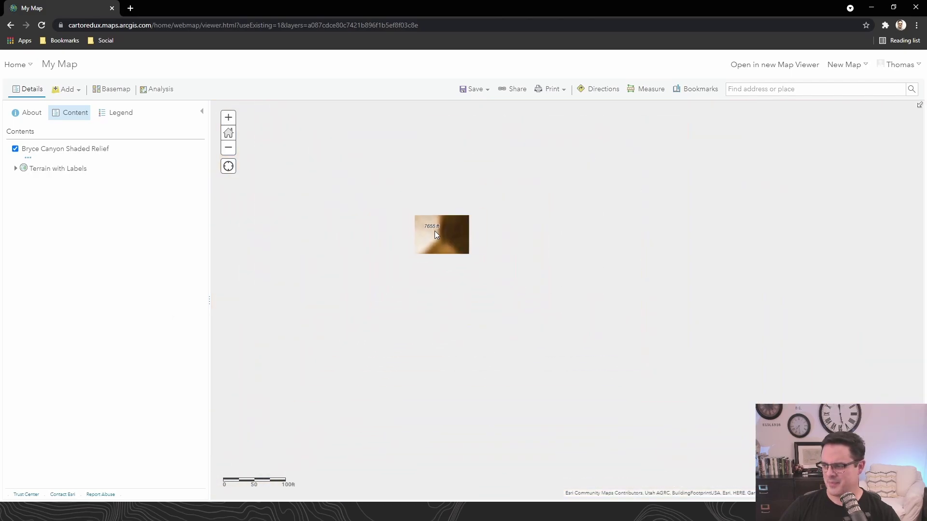
scroll(434, 234, "down", 5)
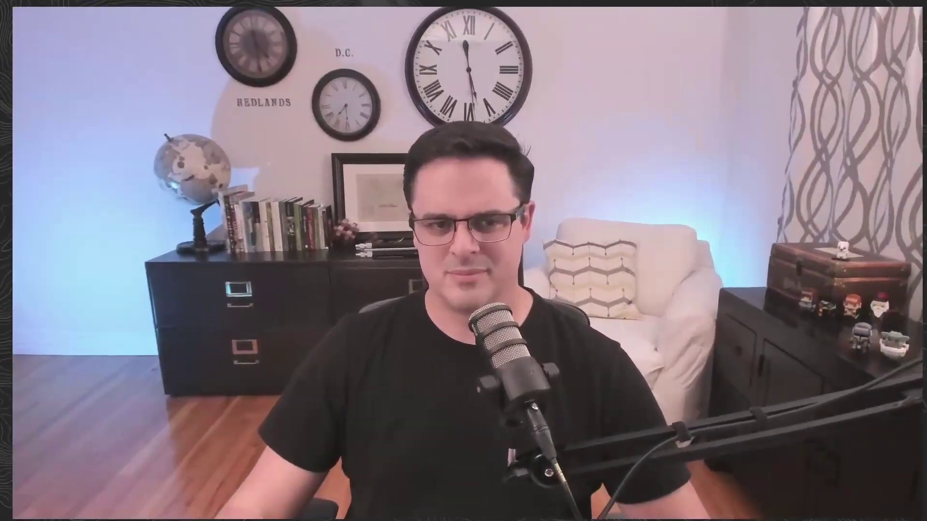